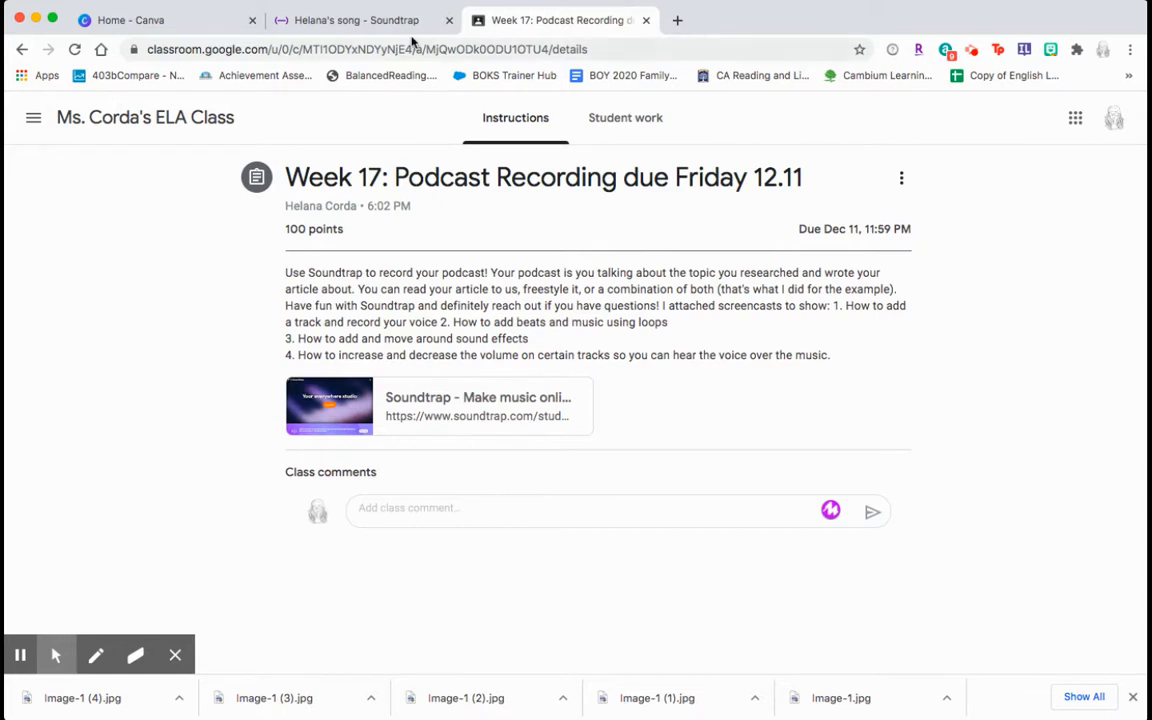
Switch to the Soundtrap studio tab showing the Music or Podcast new-project choice
click(399, 30)
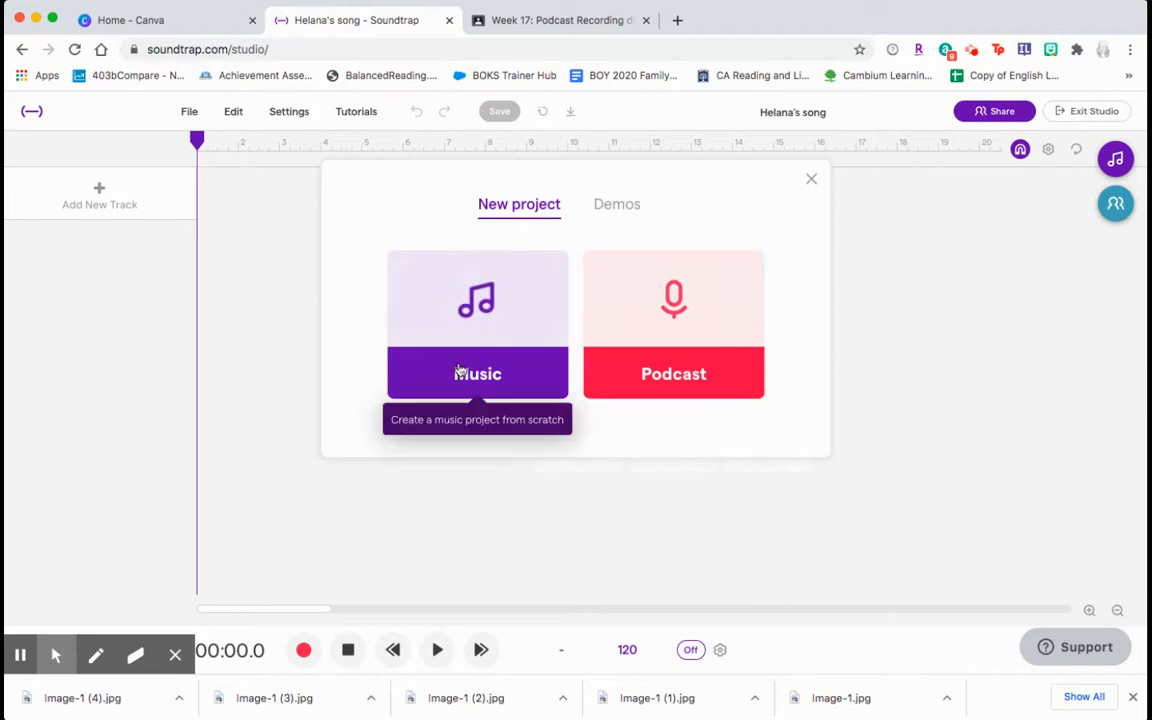
Create a Podcast project, briefly check the assignment, and add a Voice & microphones track
click(689, 375)
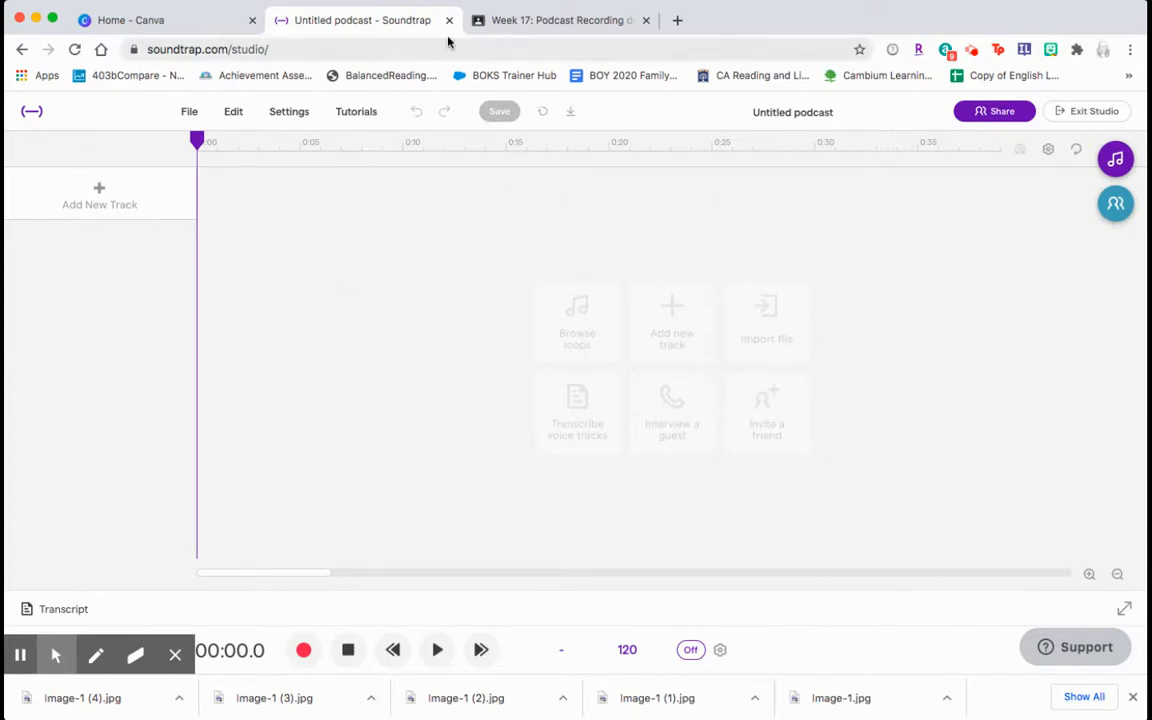
click(531, 22)
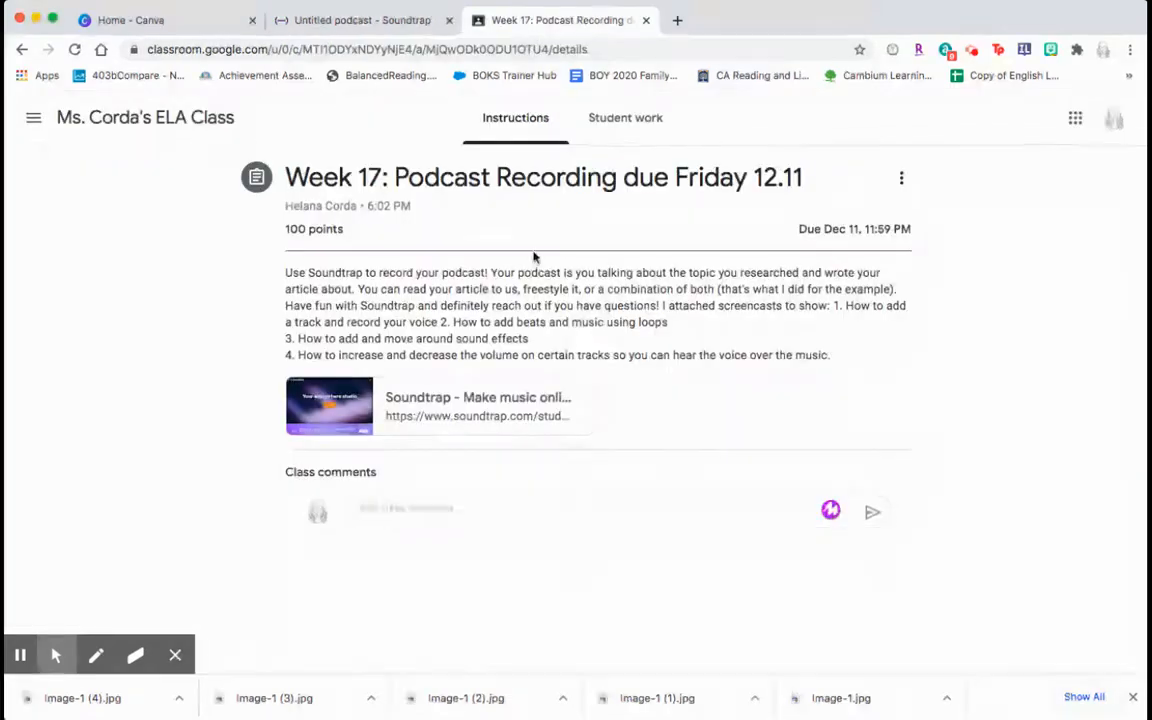
click(380, 22)
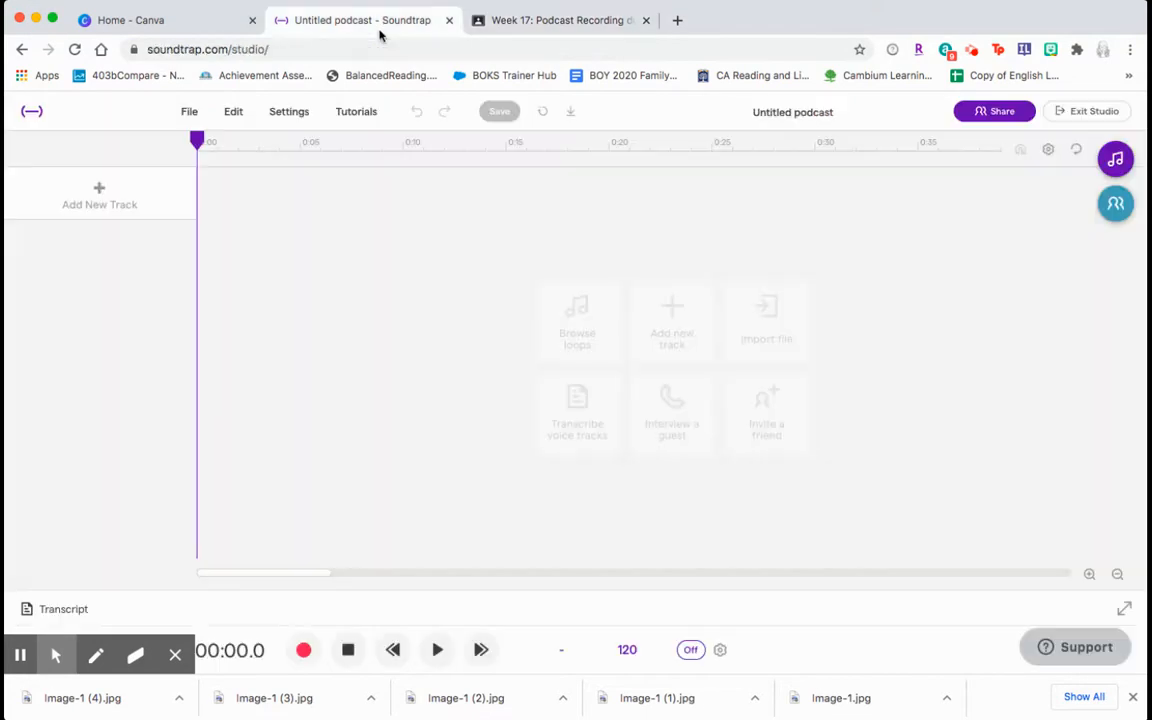
click(98, 193)
click(388, 306)
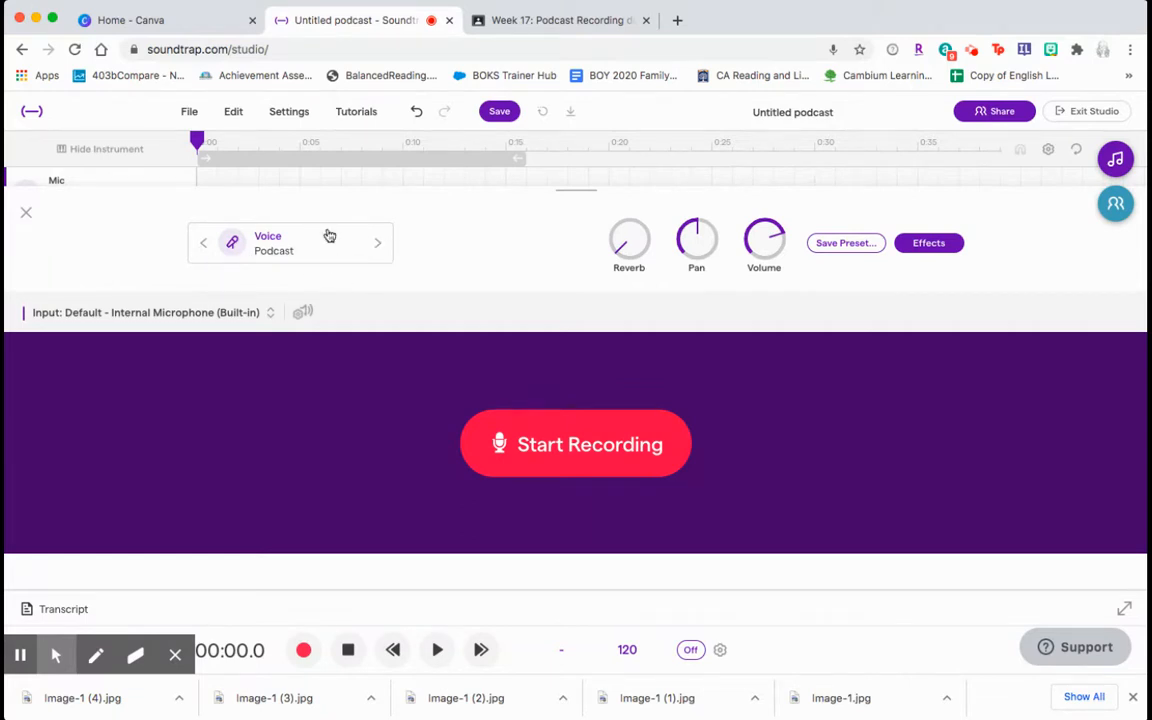
Cycle forward through the Mic track's voice presets, then step back to Cave
click(373, 257)
click(374, 259)
click(374, 259)
click(374, 259)
click(374, 259)
click(375, 244)
click(375, 244)
click(375, 244)
click(375, 244)
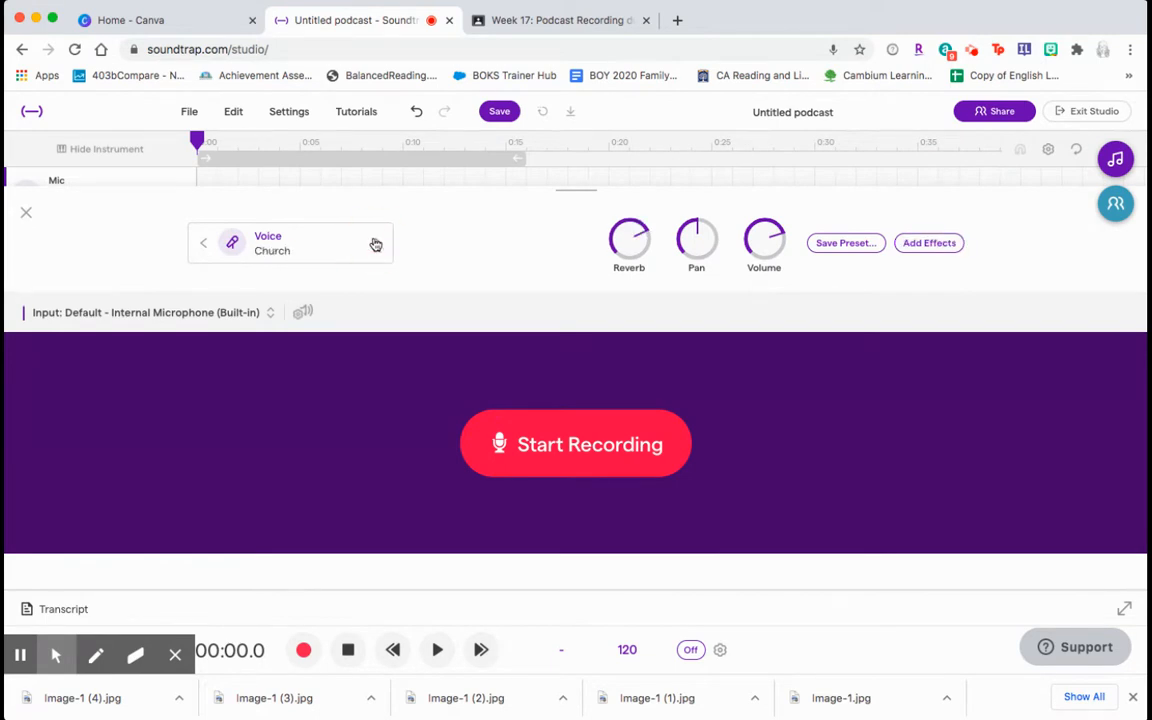
click(202, 244)
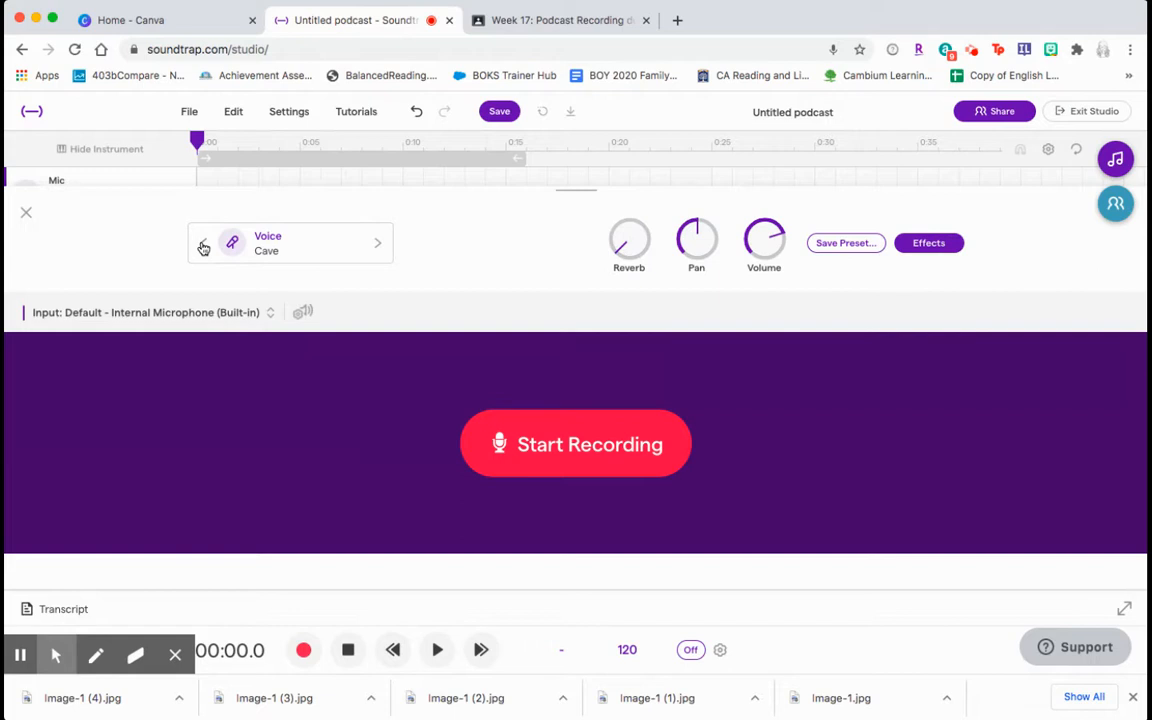
Step back through the voice presets to Podcast and start recording
click(203, 246)
click(203, 246)
click(203, 246)
click(203, 246)
click(203, 246)
click(203, 246)
click(203, 246)
click(567, 467)
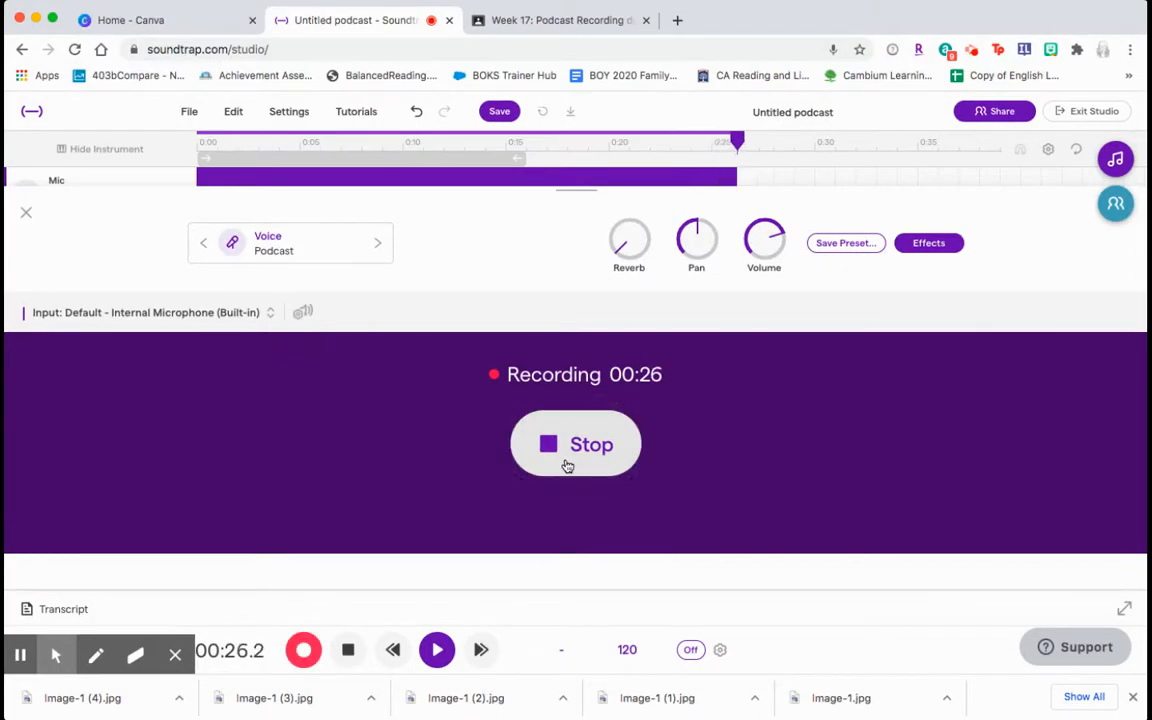
Capture about 27 seconds of voice on the Mic track, then stop recording
click(567, 463)
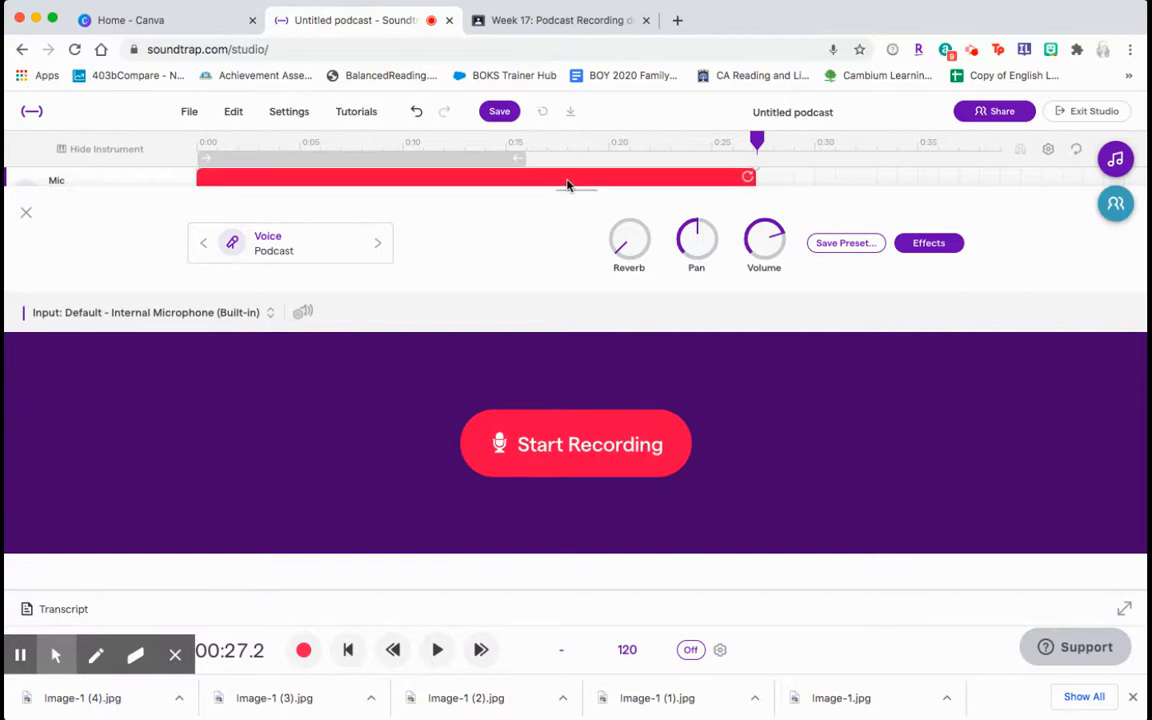
Hide the recording panel, play the clip from 0:13, and enable looping over the first 16 seconds
click(27, 216)
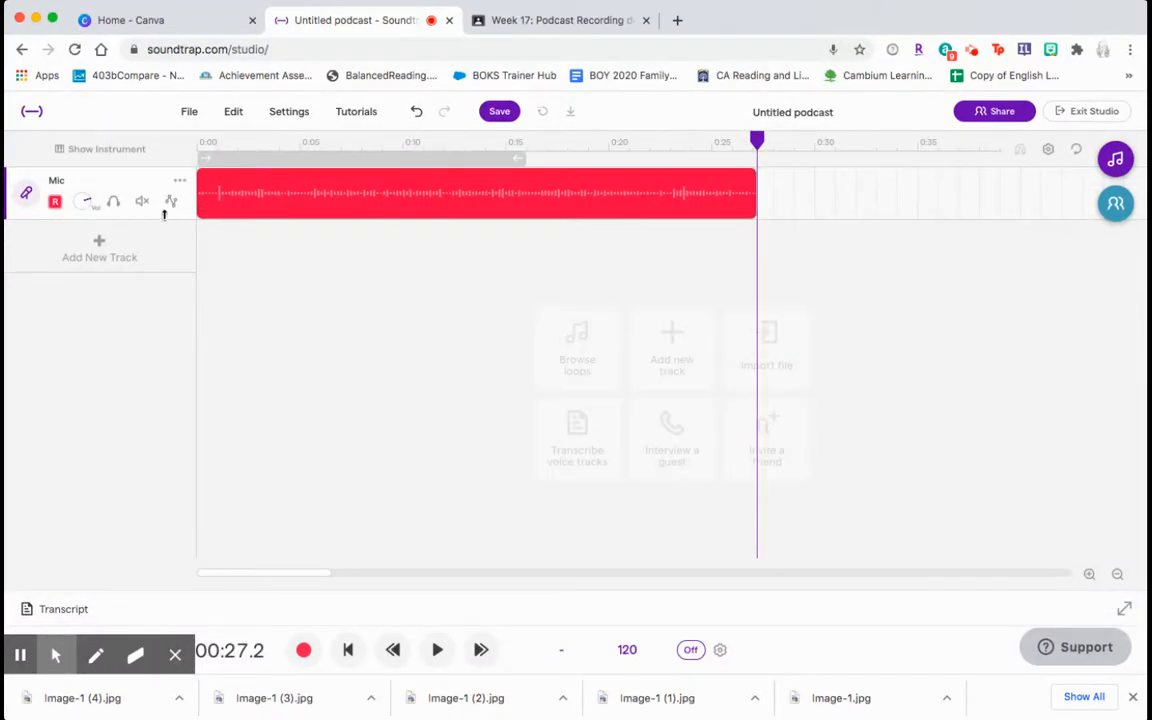
drag(757, 141, 198, 160)
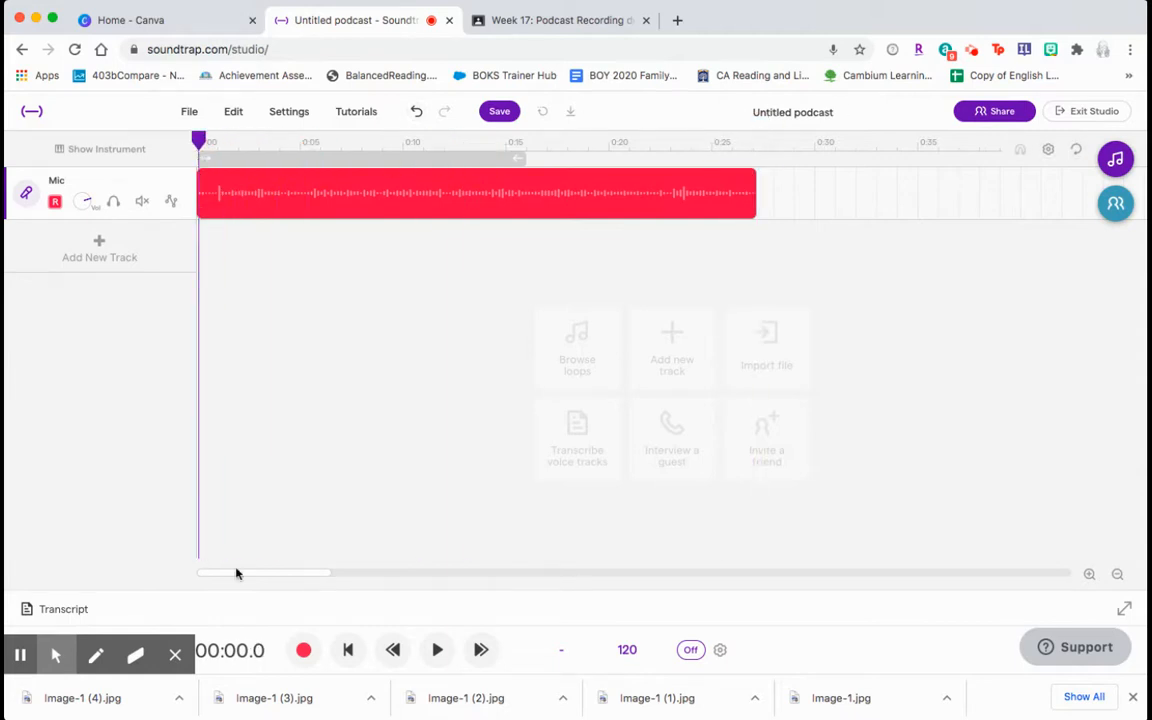
click(438, 651)
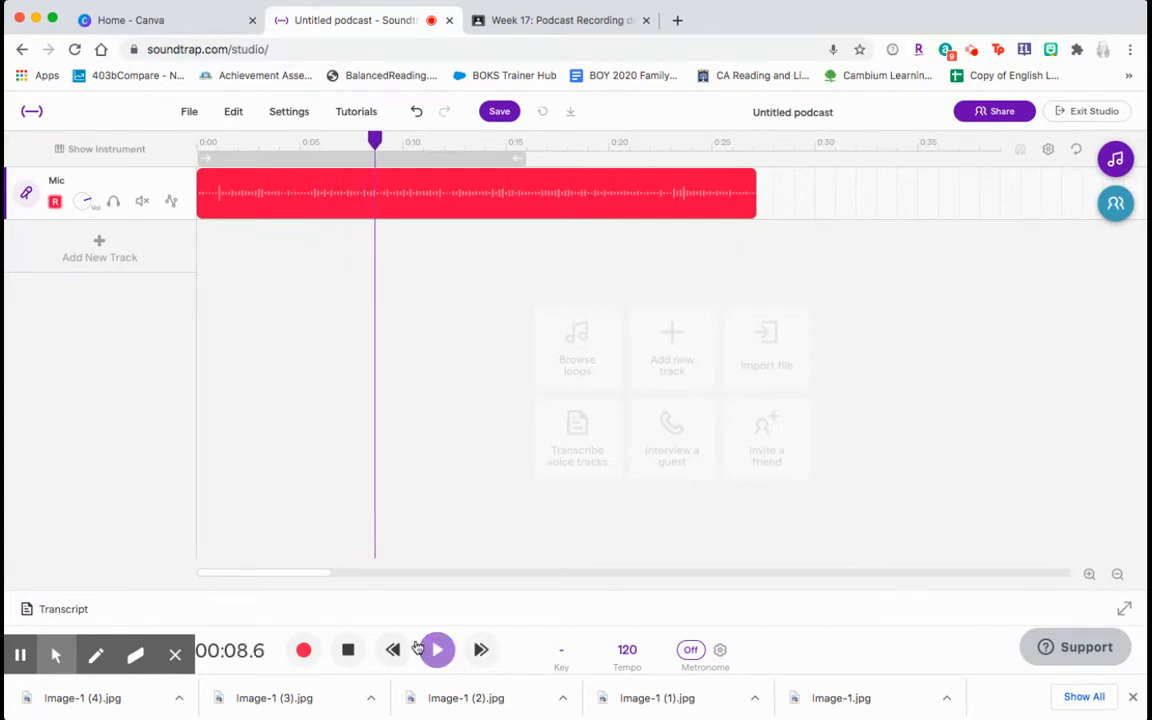
click(348, 652)
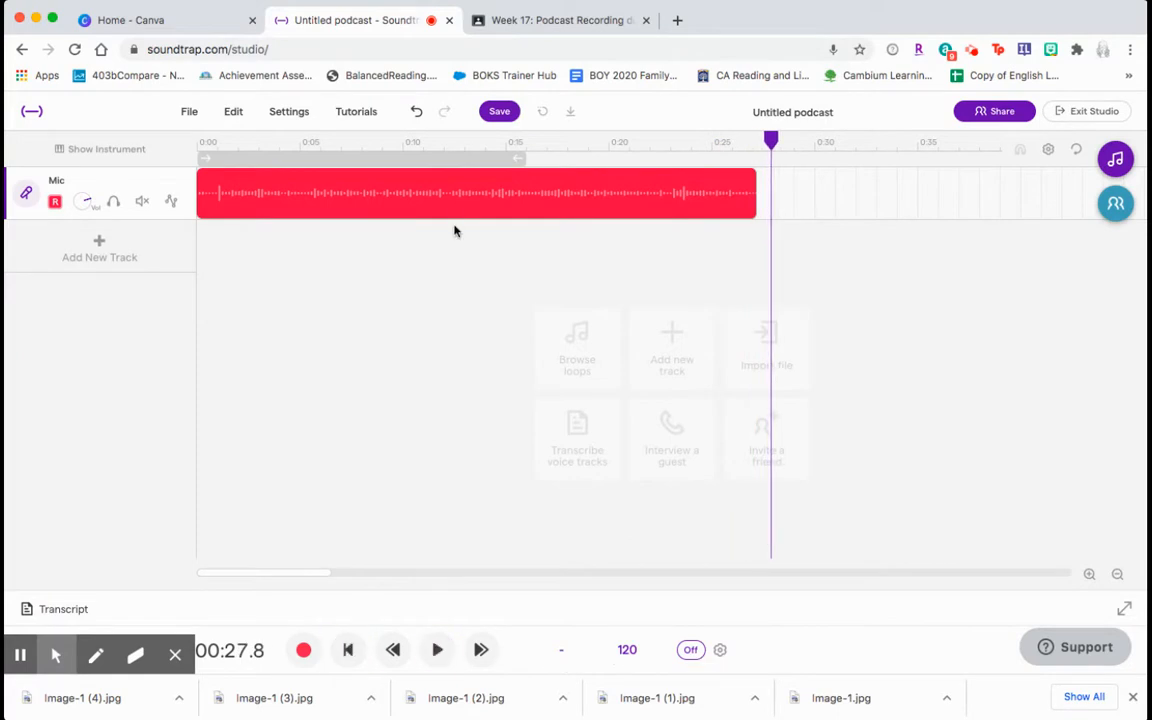
click(467, 160)
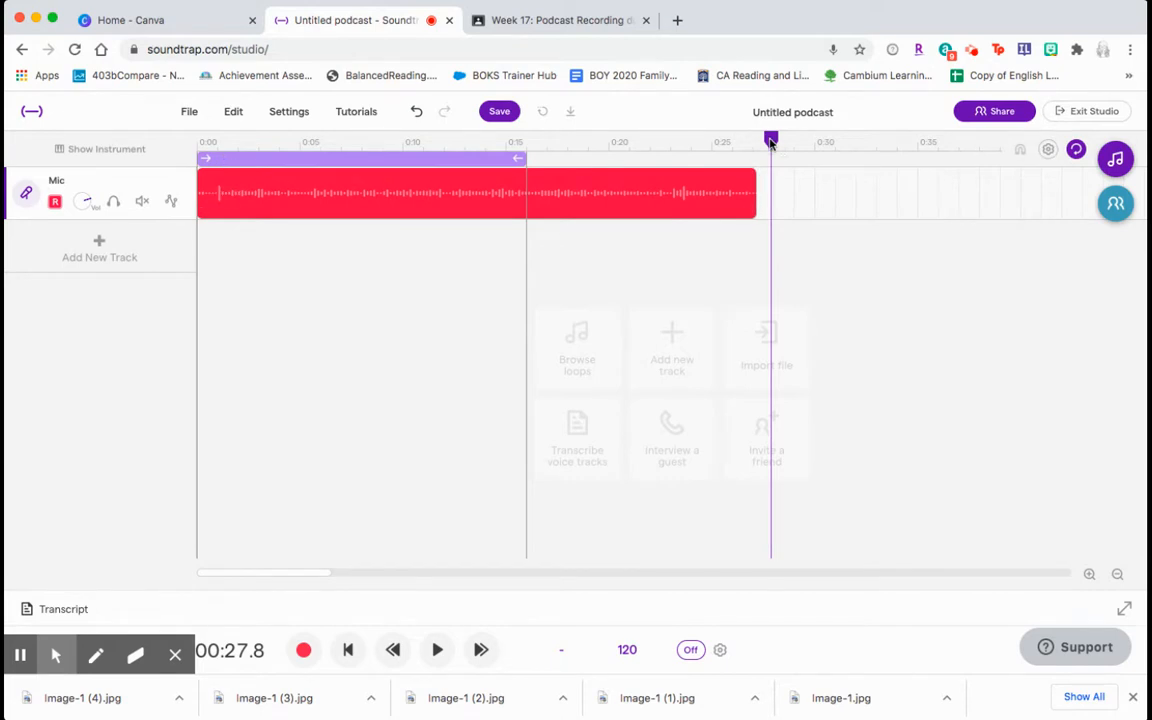
Play the looped section, drag the loop end to the clip's end, and disable looping
drag(770, 142, 474, 141)
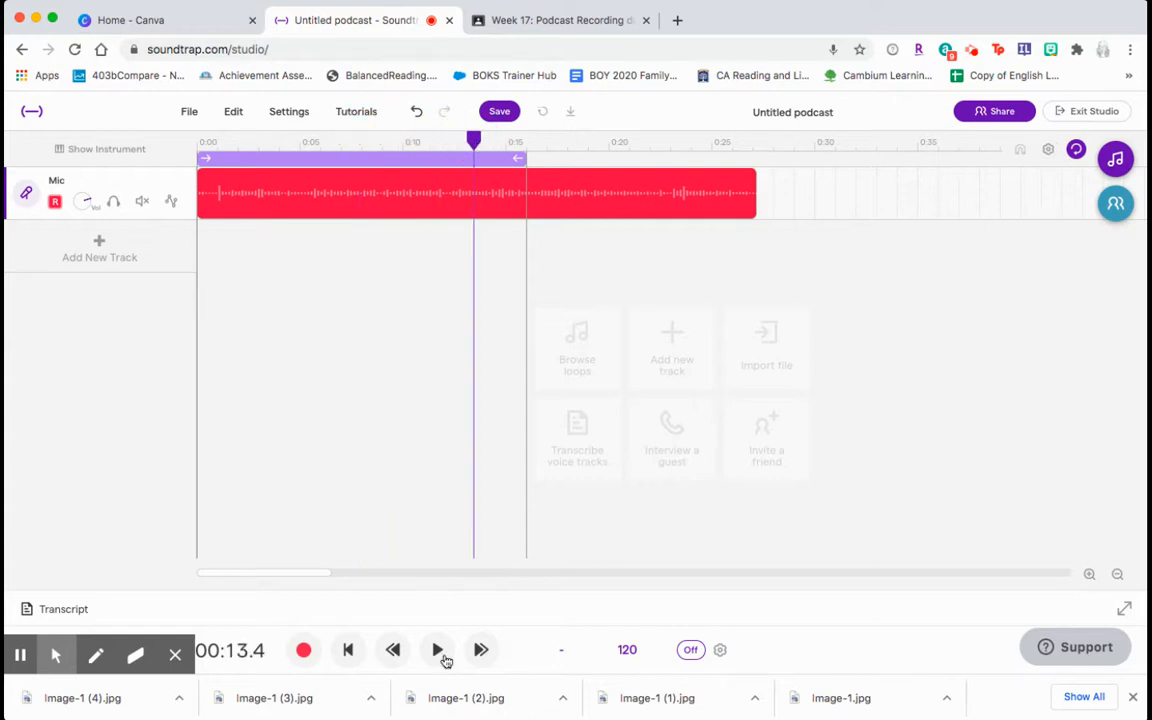
click(437, 650)
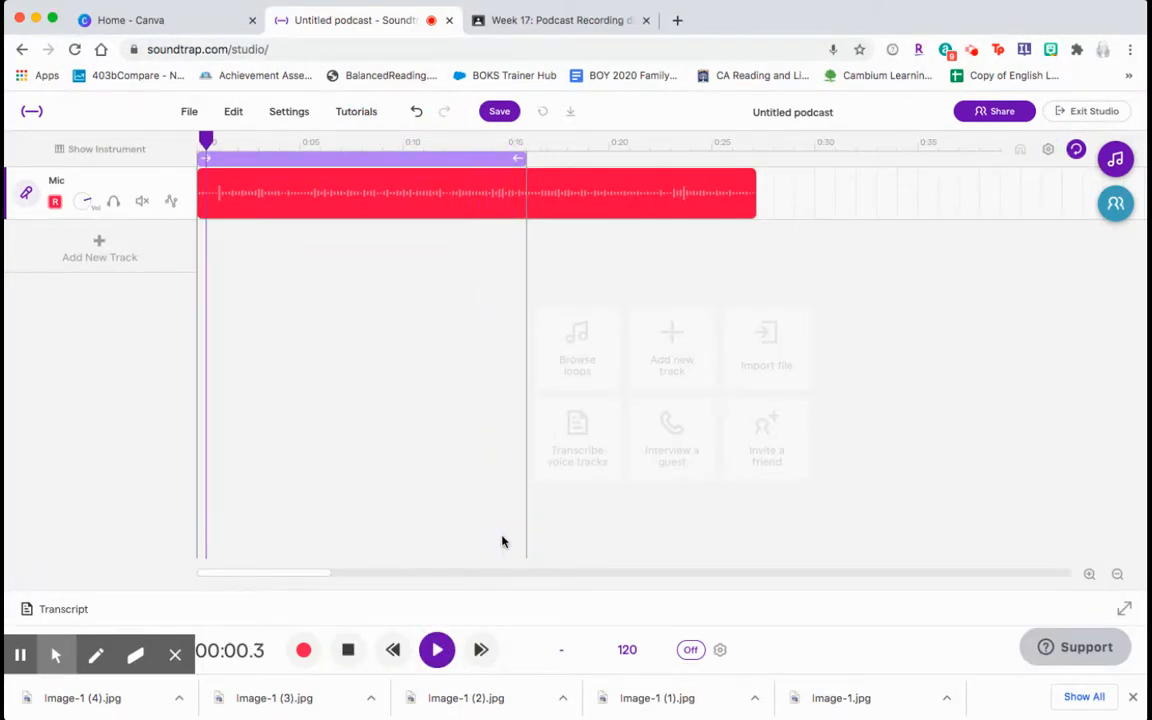
click(348, 650)
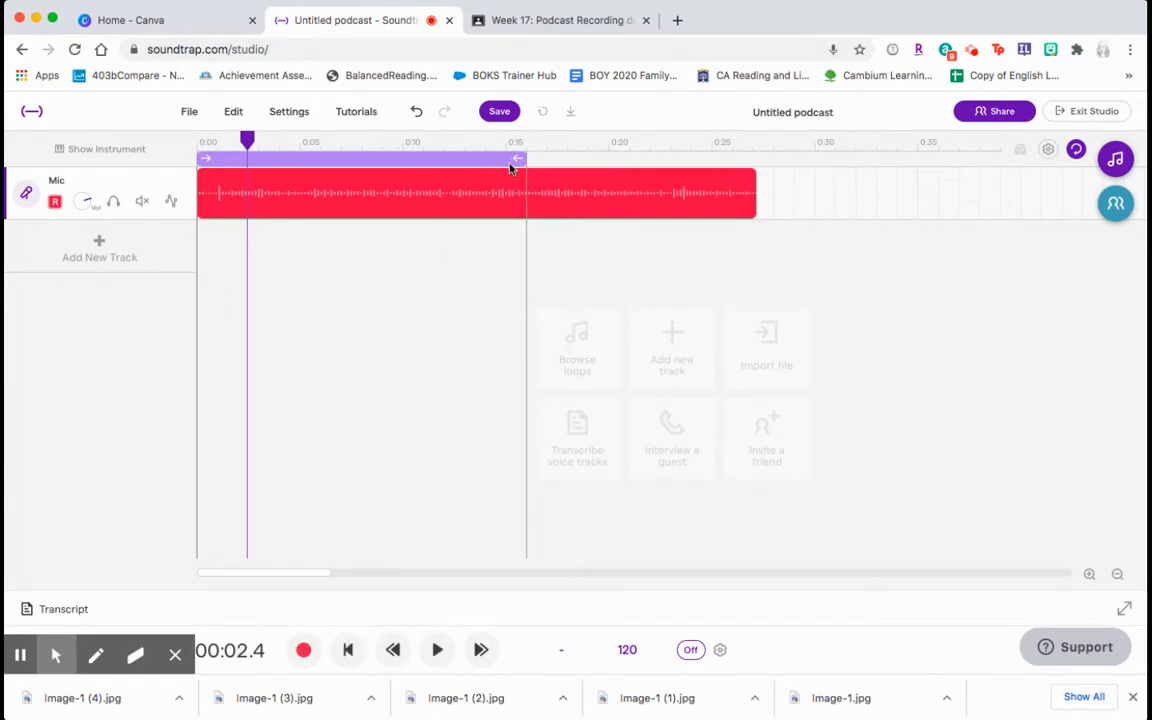
drag(519, 159, 750, 158)
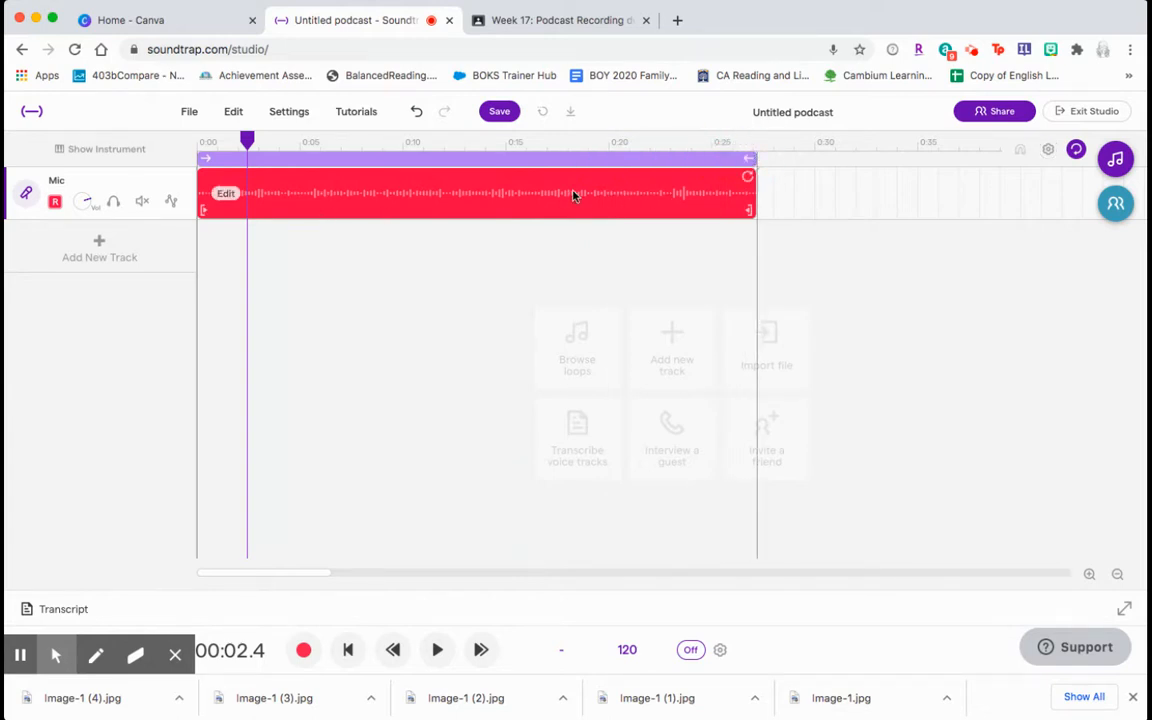
click(565, 160)
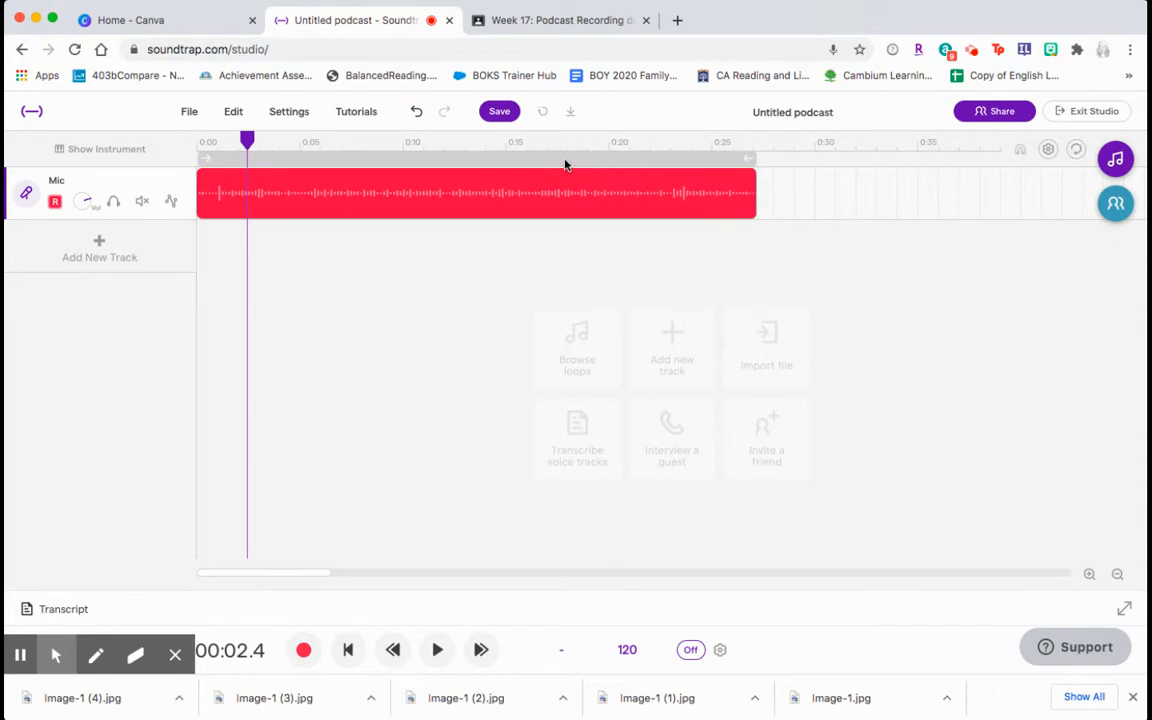
Re-enable looping and play the full clip in a loop, then stop
drag(247, 140, 735, 138)
click(401, 165)
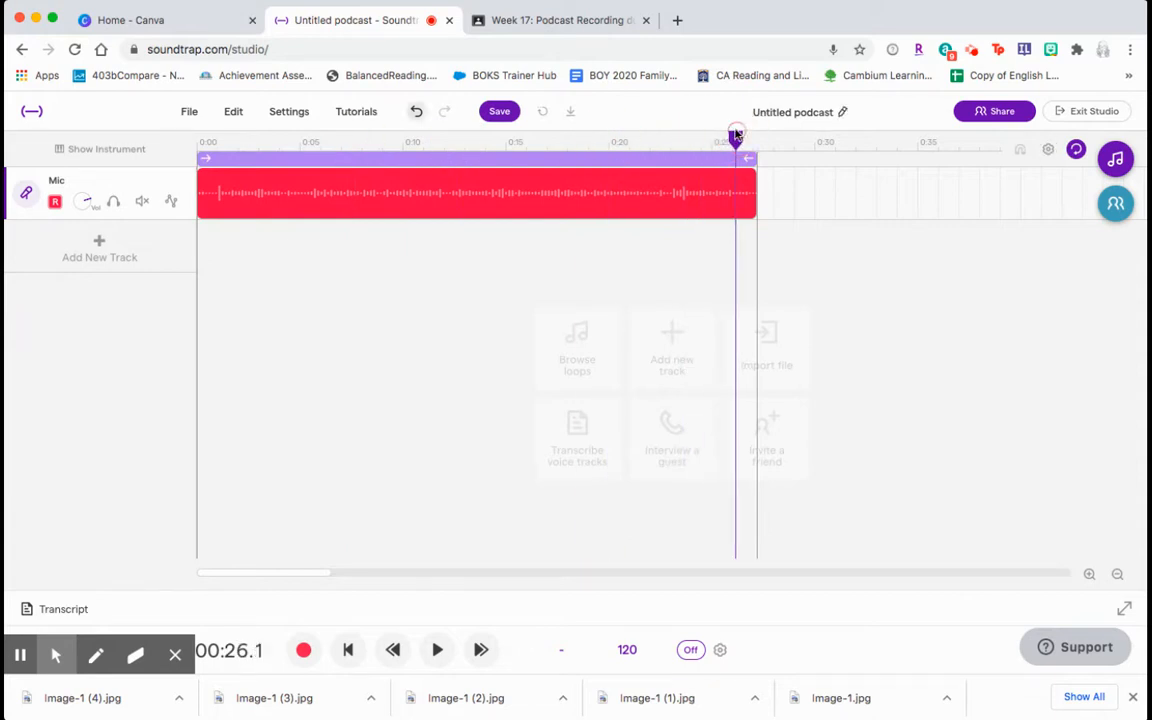
click(437, 650)
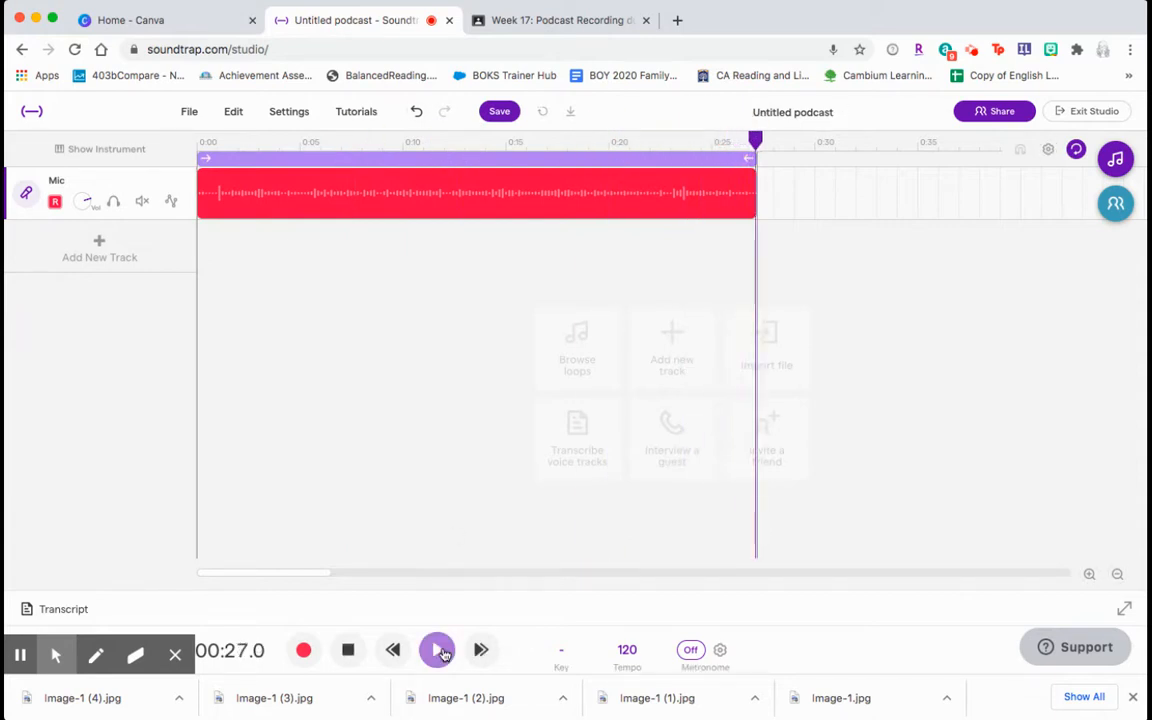
click(350, 651)
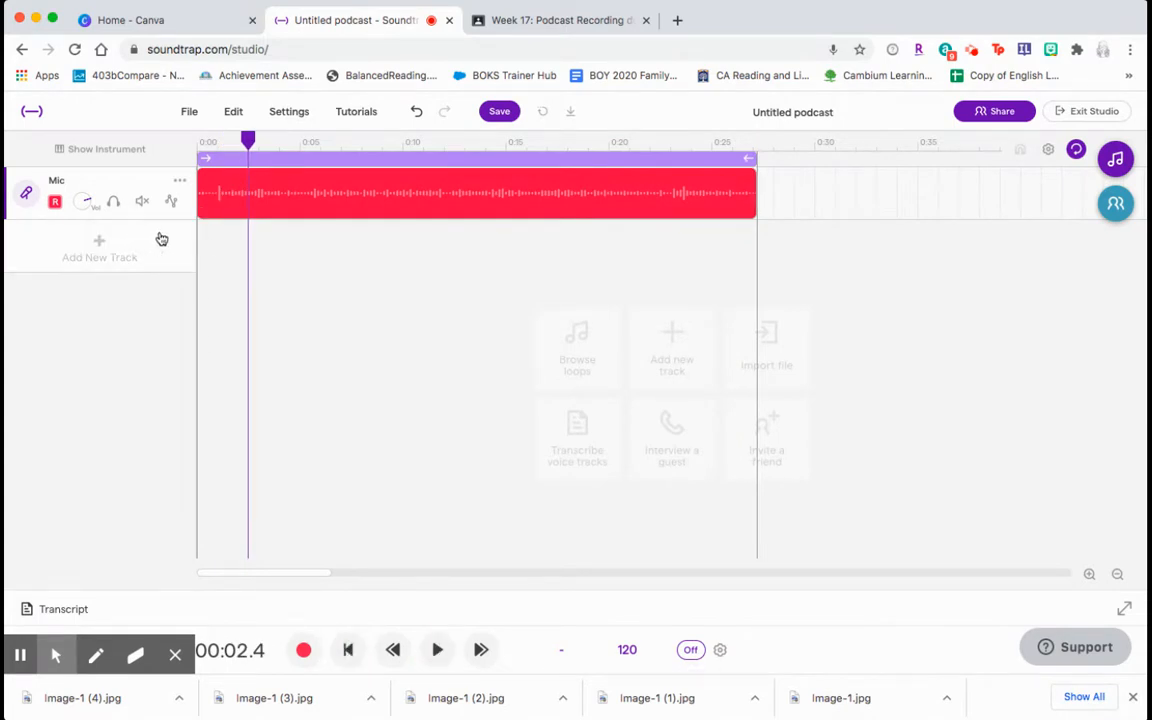
Open and dismiss the Mic track's options menu, then show its voice settings
click(180, 181)
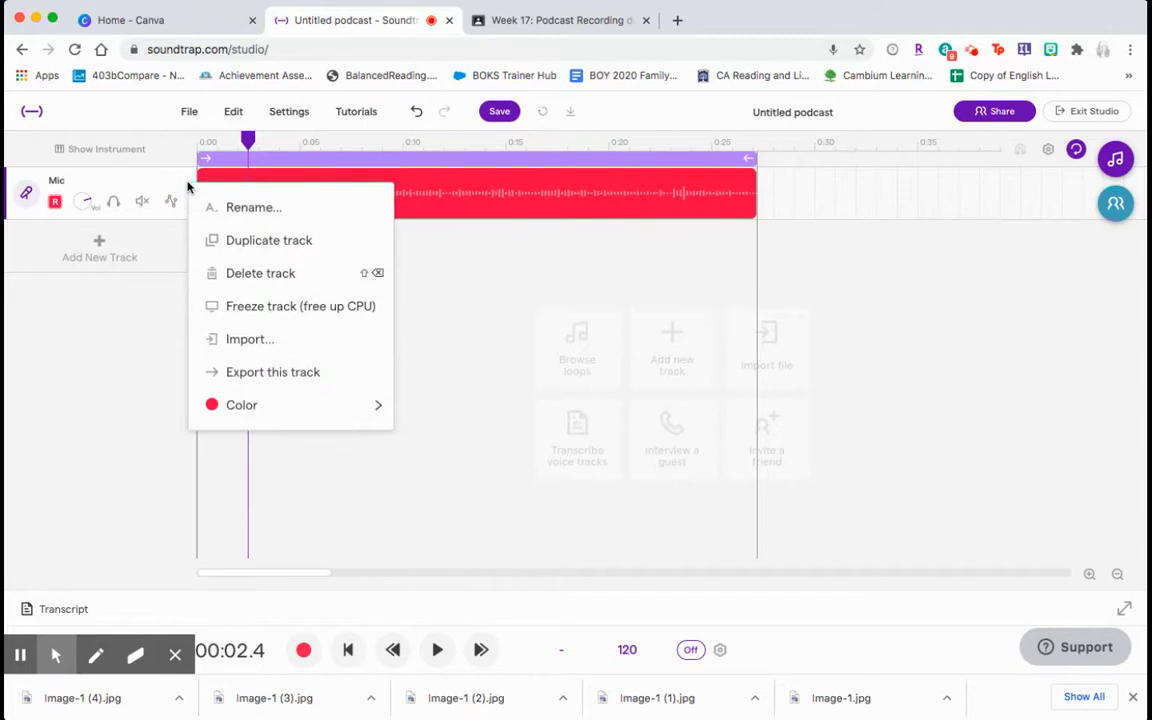
click(103, 246)
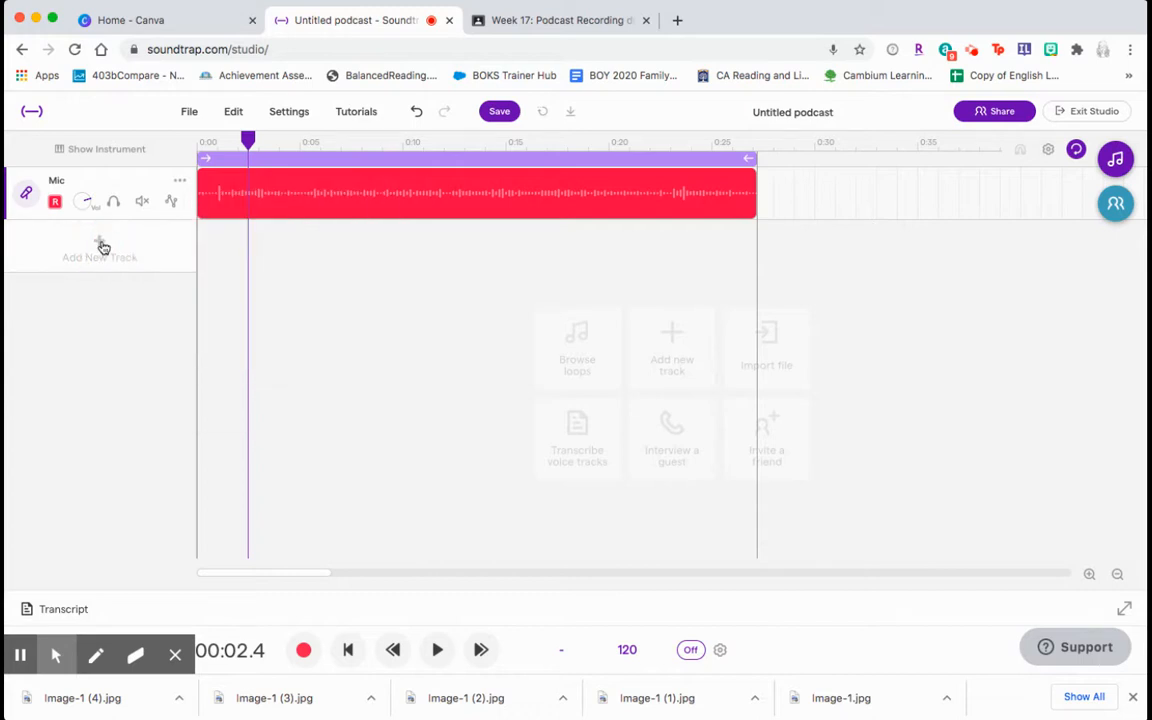
click(28, 194)
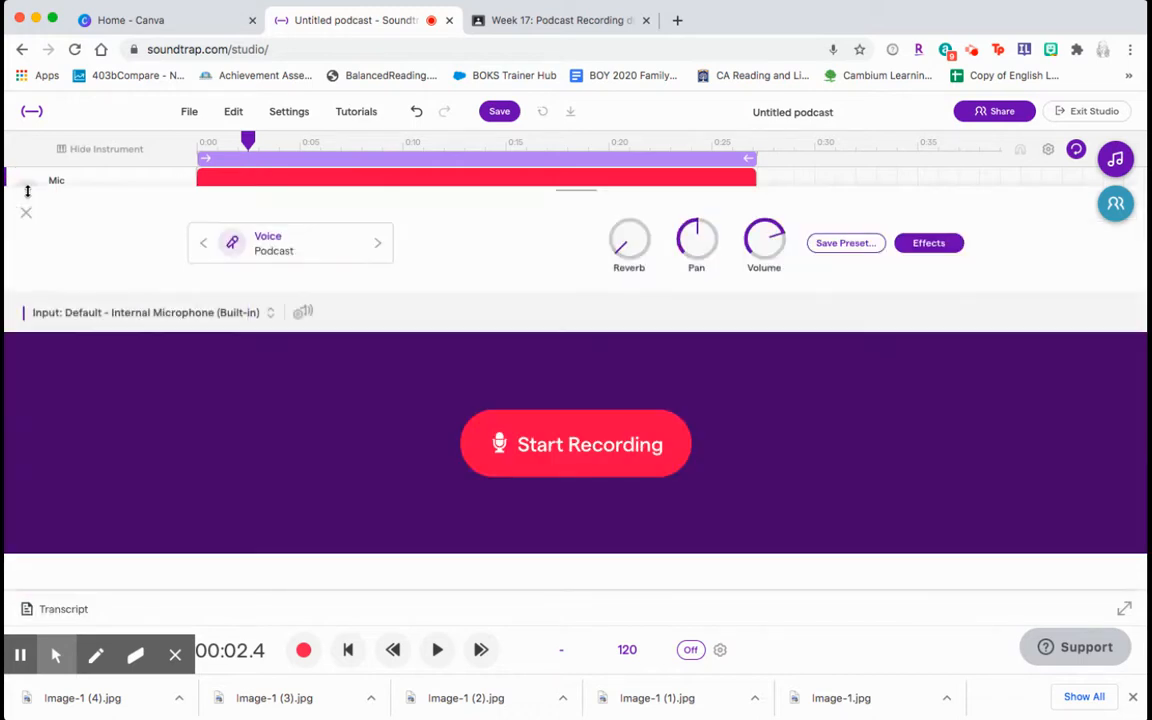
Switch the Mic voice preset to Pop and play the clip to hear it
click(379, 245)
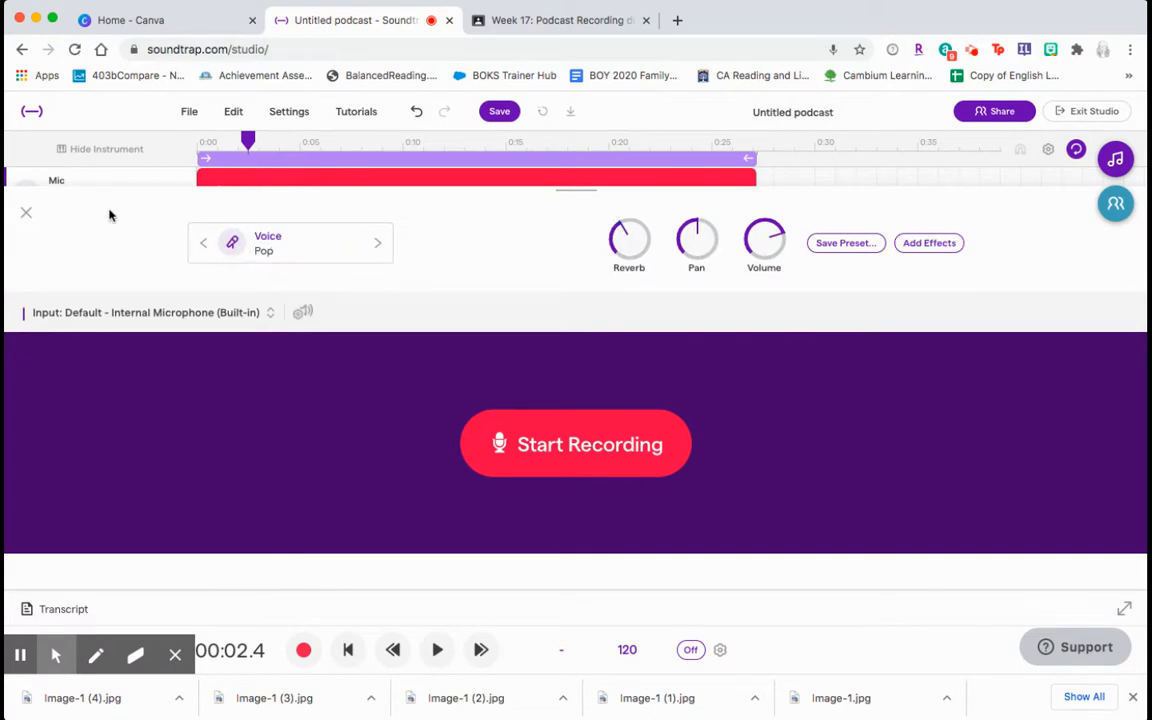
click(26, 212)
click(437, 649)
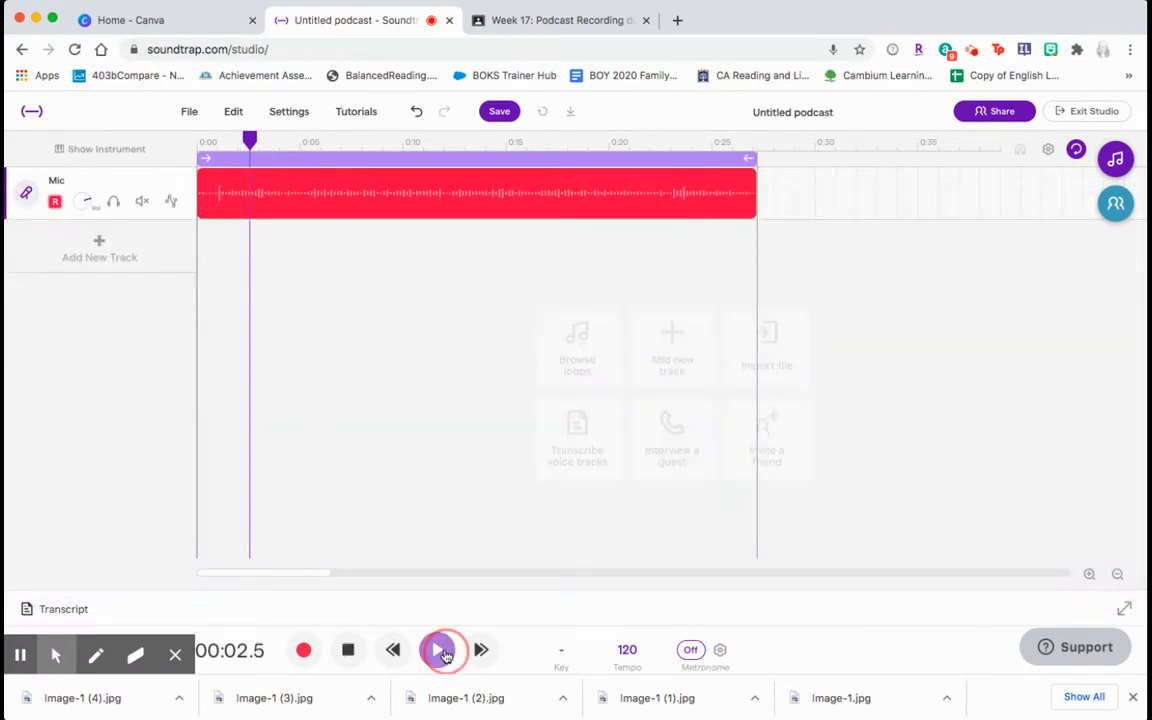
click(348, 649)
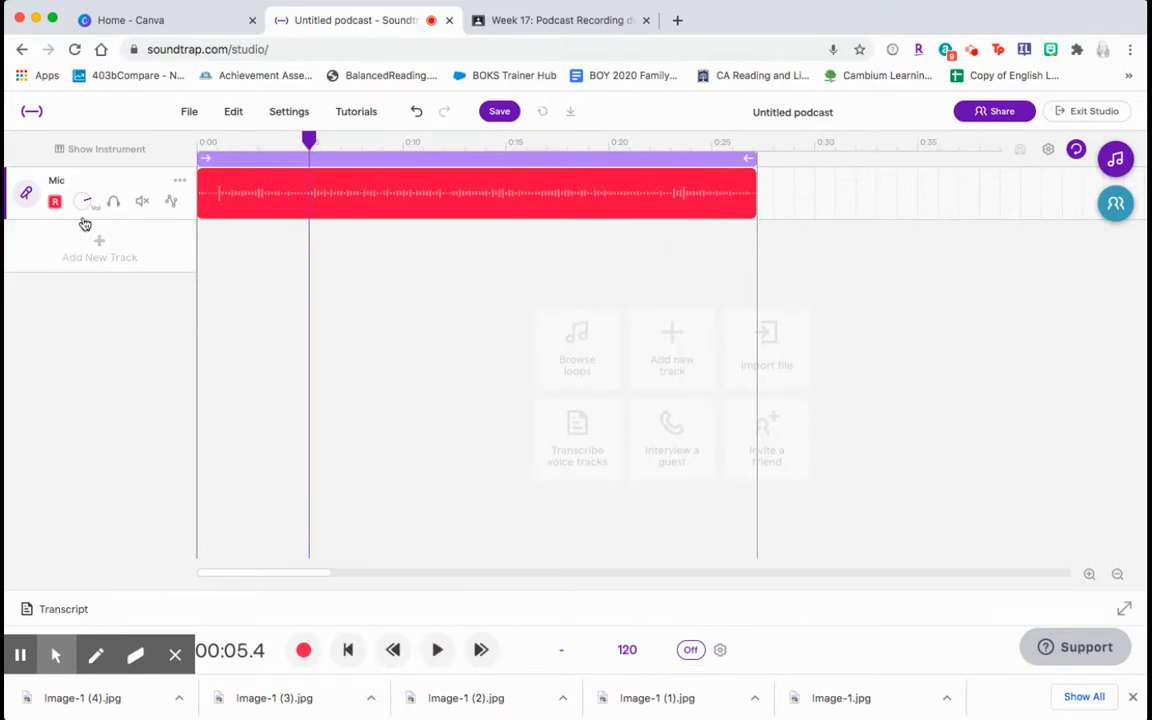
Change the voice preset to Psychedelic and play the clip to hear it
click(28, 193)
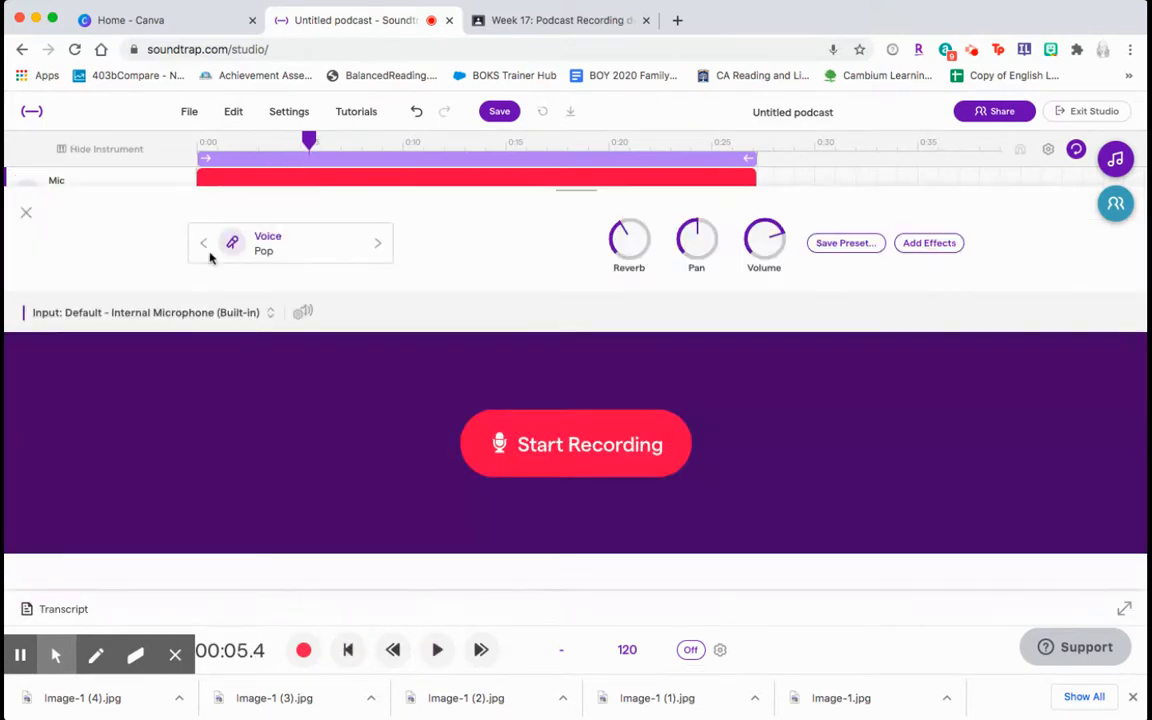
click(378, 250)
click(378, 250)
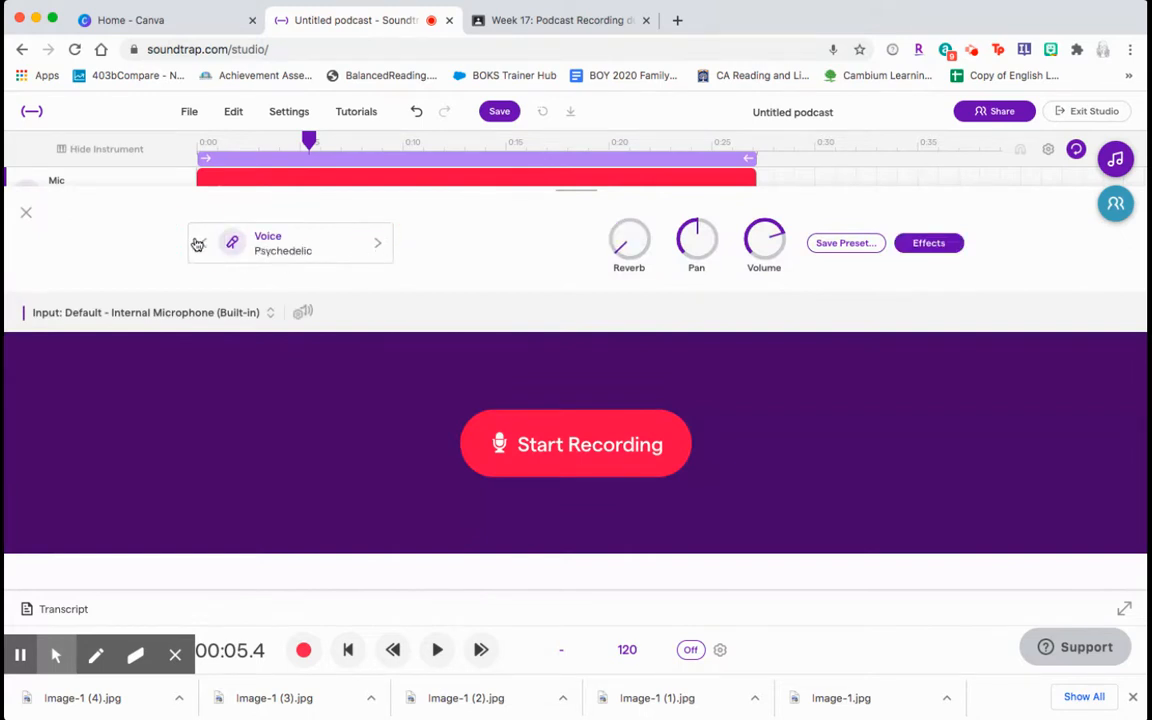
click(24, 217)
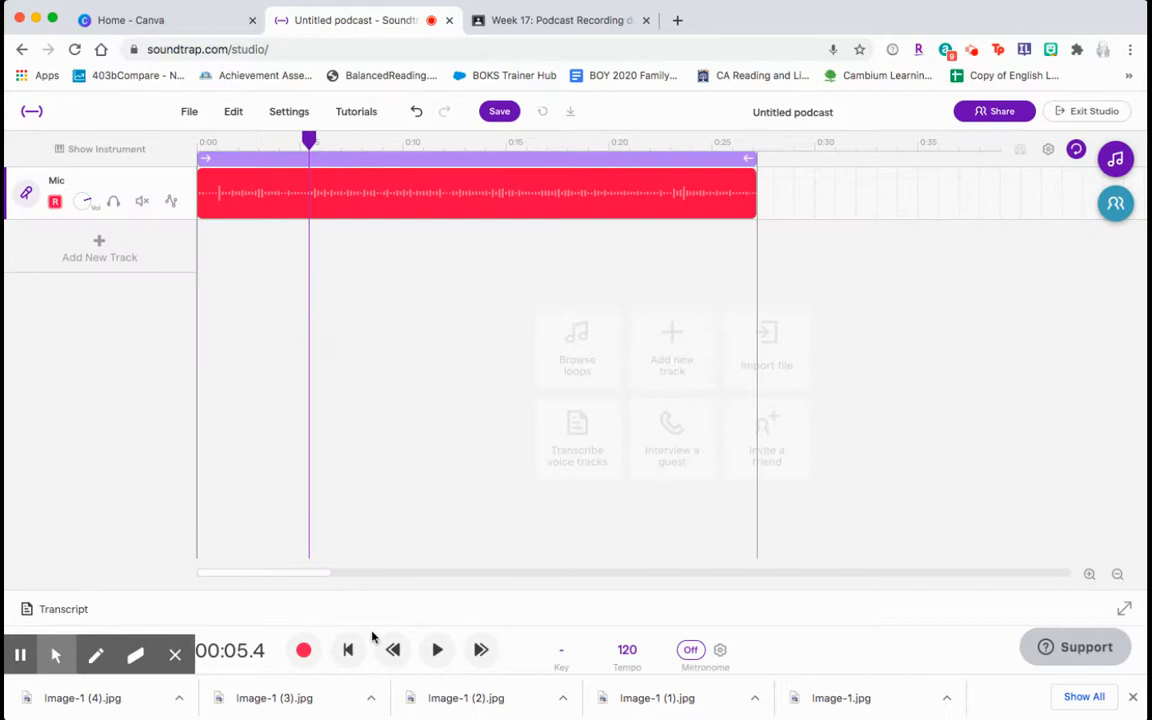
click(437, 649)
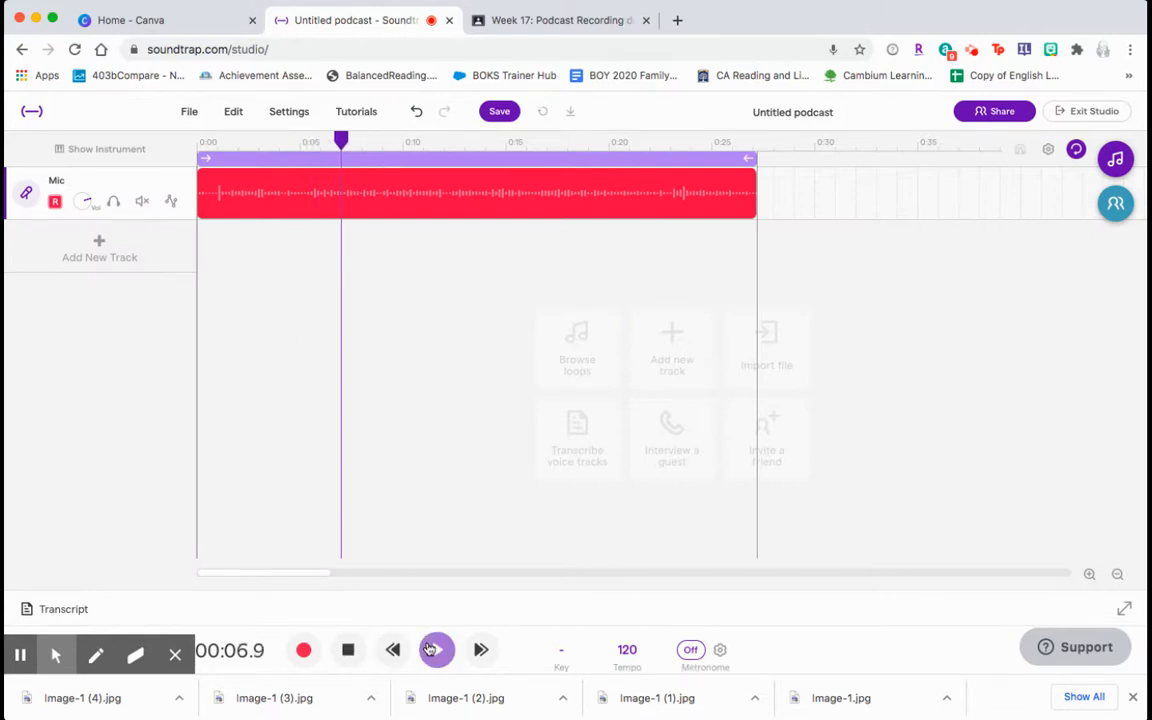
click(349, 649)
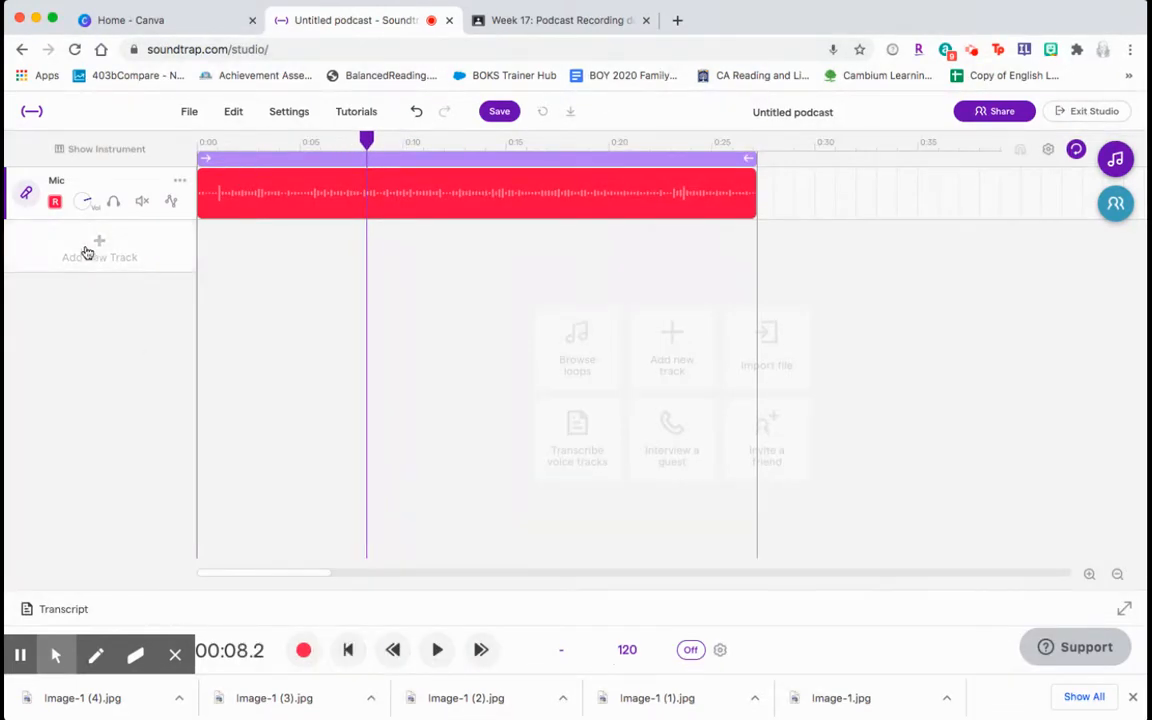
Step ahead to Telephone, back to Space Face, and play the clip with Space Face
click(26, 193)
click(380, 245)
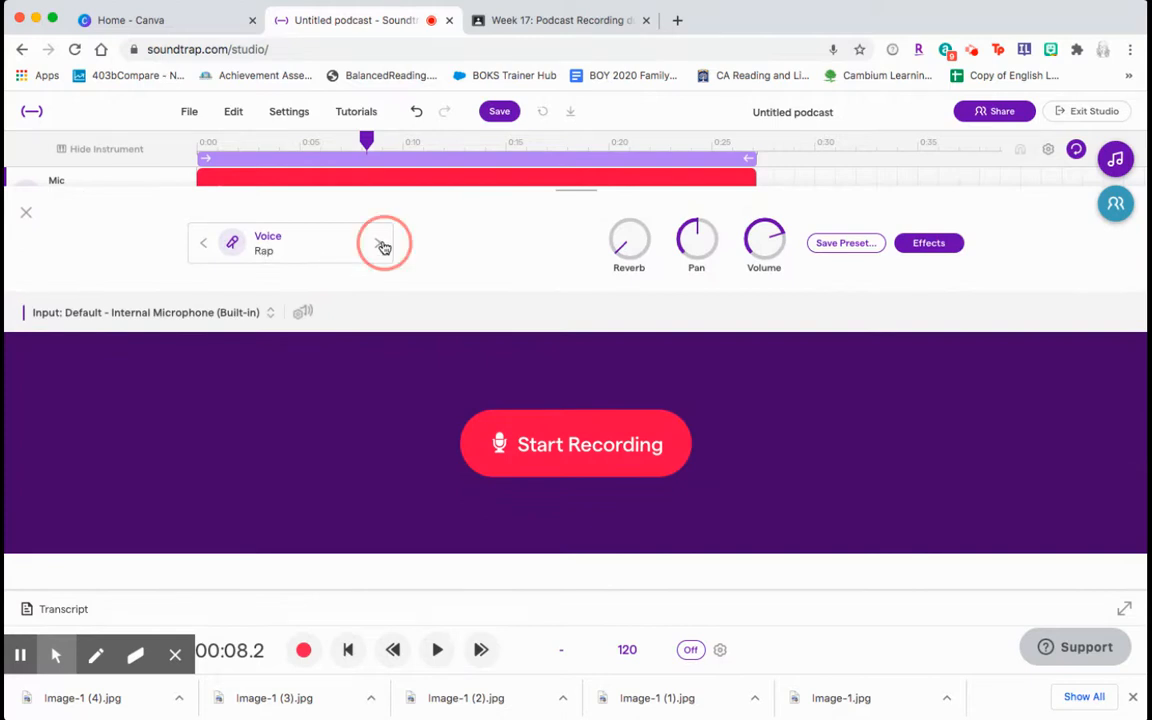
click(380, 245)
click(381, 245)
click(203, 243)
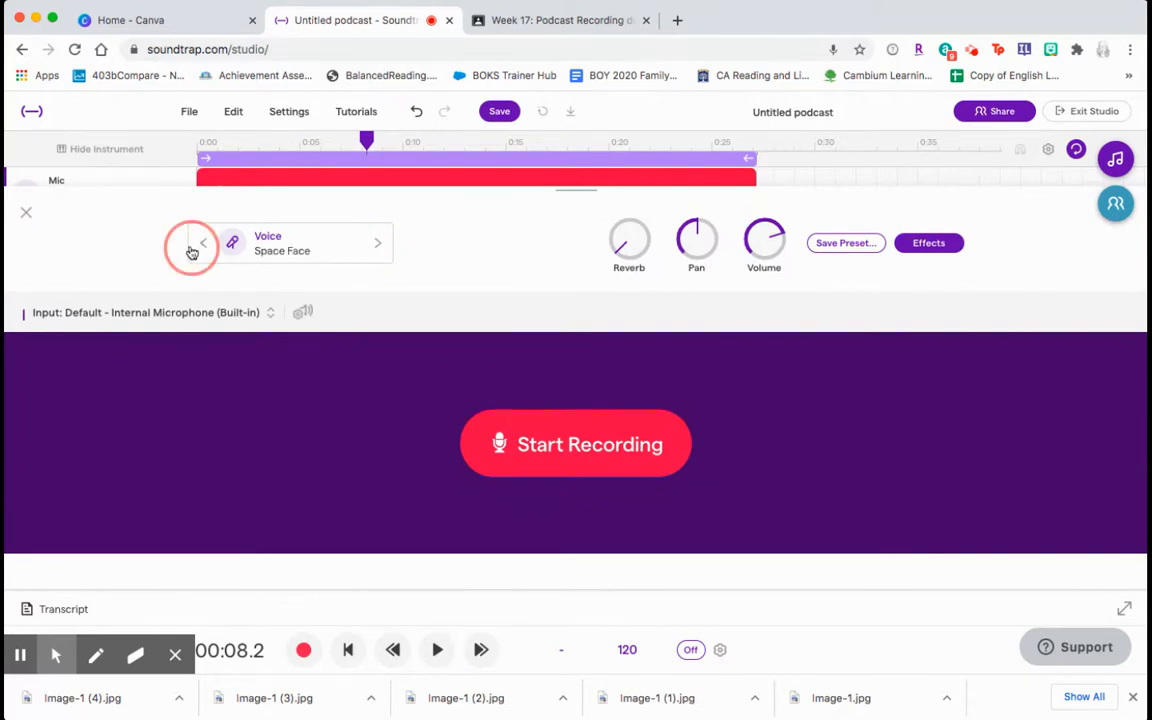
click(27, 212)
click(437, 650)
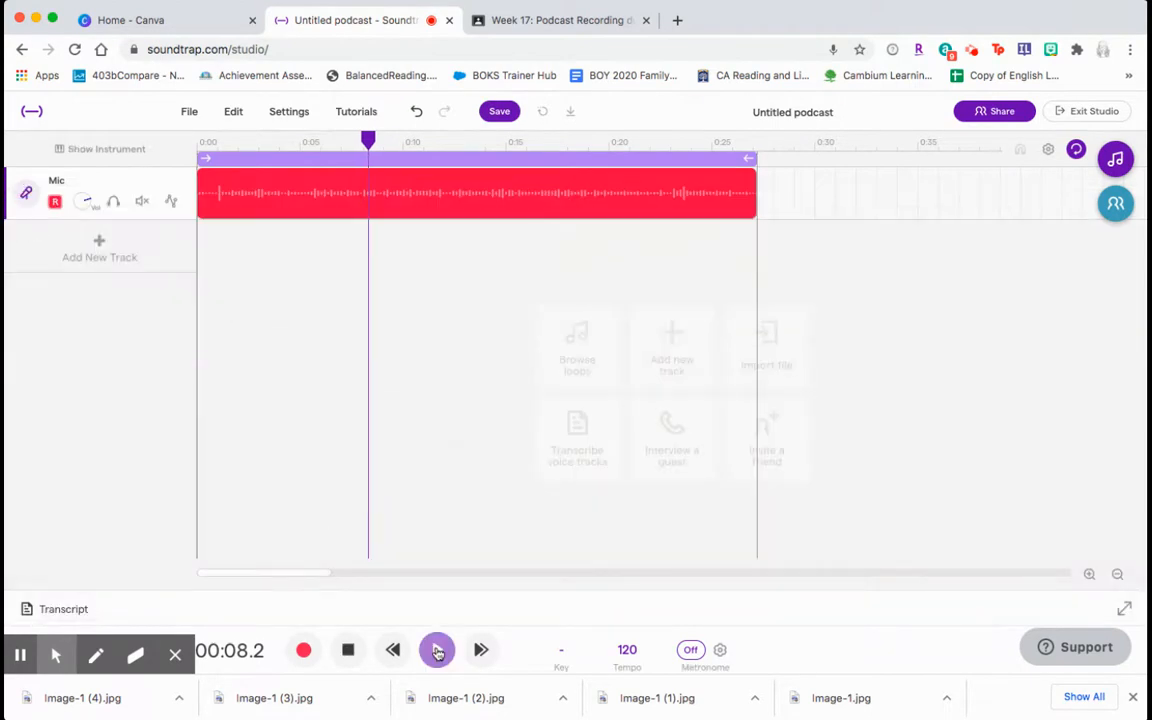
Set the voice preset to Telephone, after briefly trying Wide Rap, and play the clip
click(346, 650)
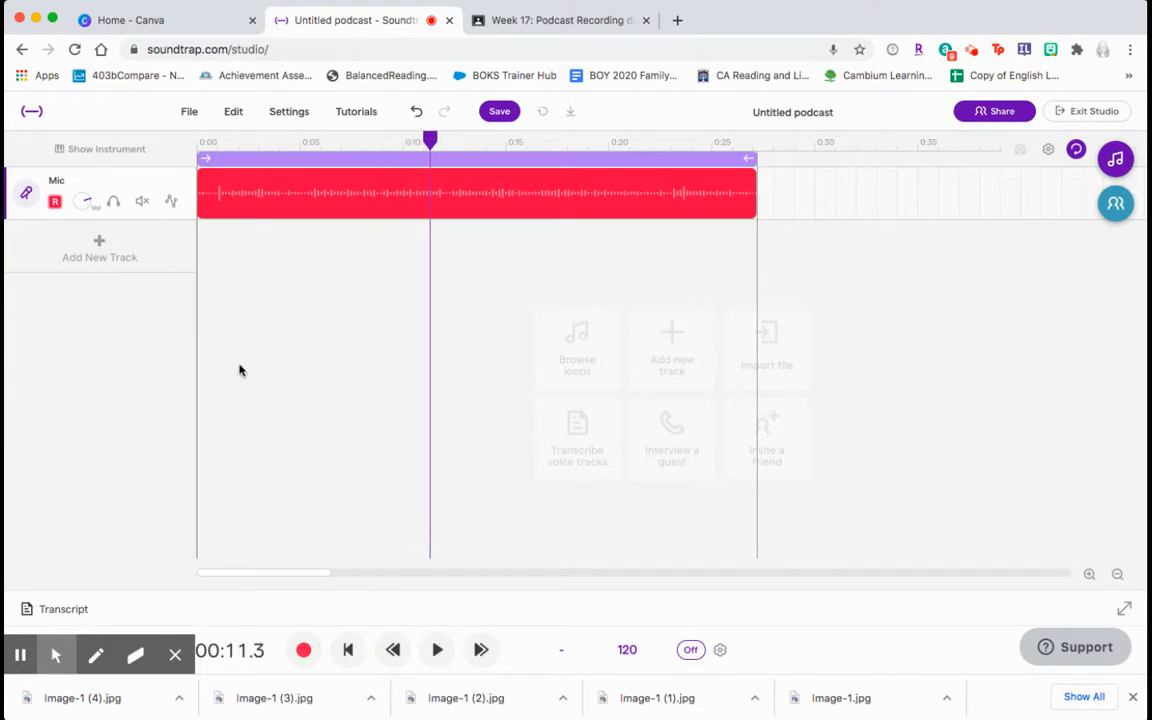
click(26, 190)
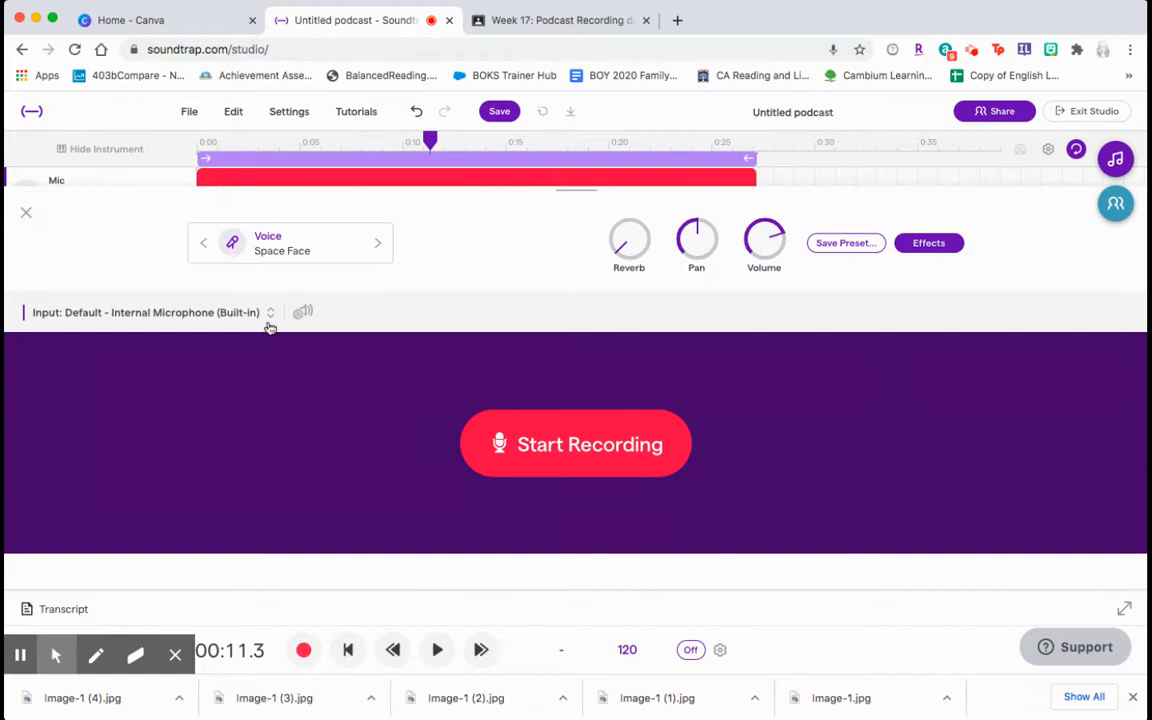
click(373, 242)
click(373, 242)
click(203, 242)
click(28, 213)
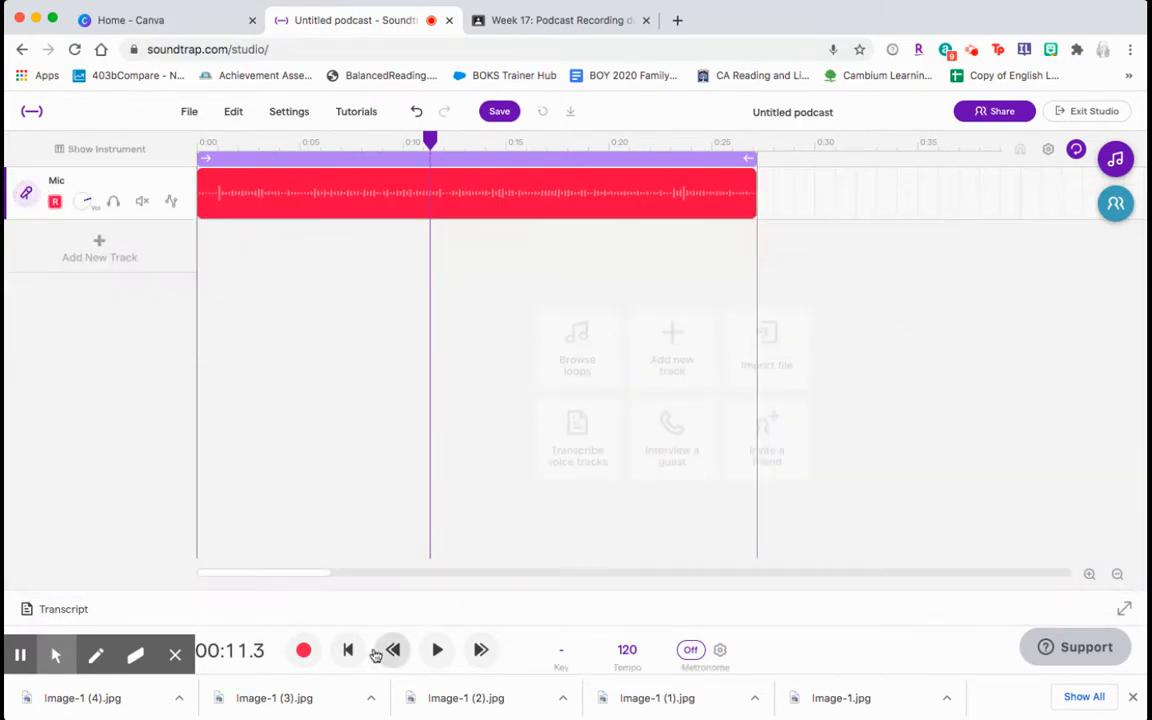
click(436, 662)
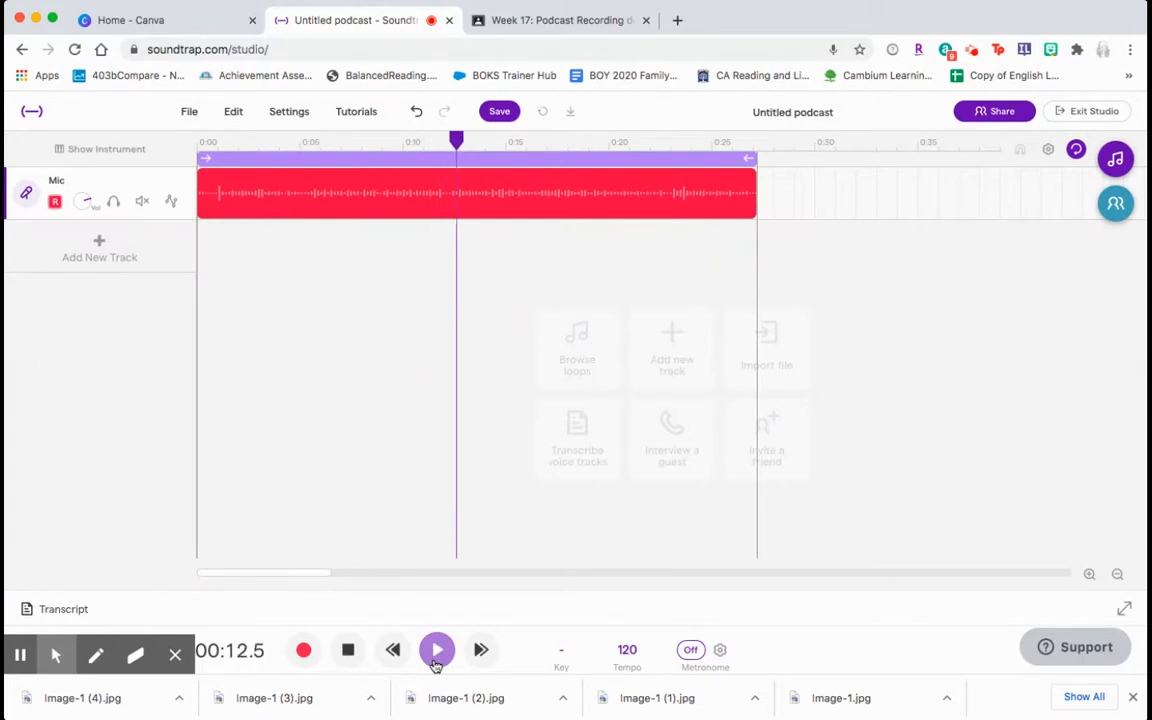
click(348, 650)
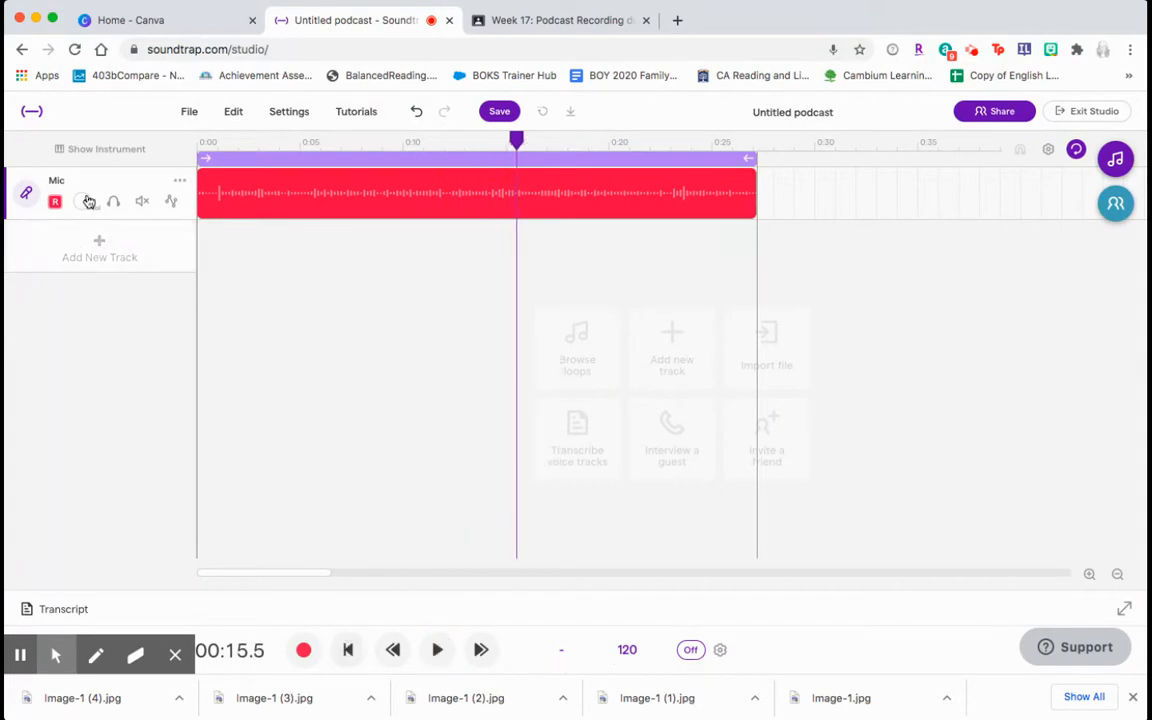
Step back through Space Face, Psychedelic and Pop to return the preset to Podcast
click(27, 192)
click(199, 247)
click(199, 247)
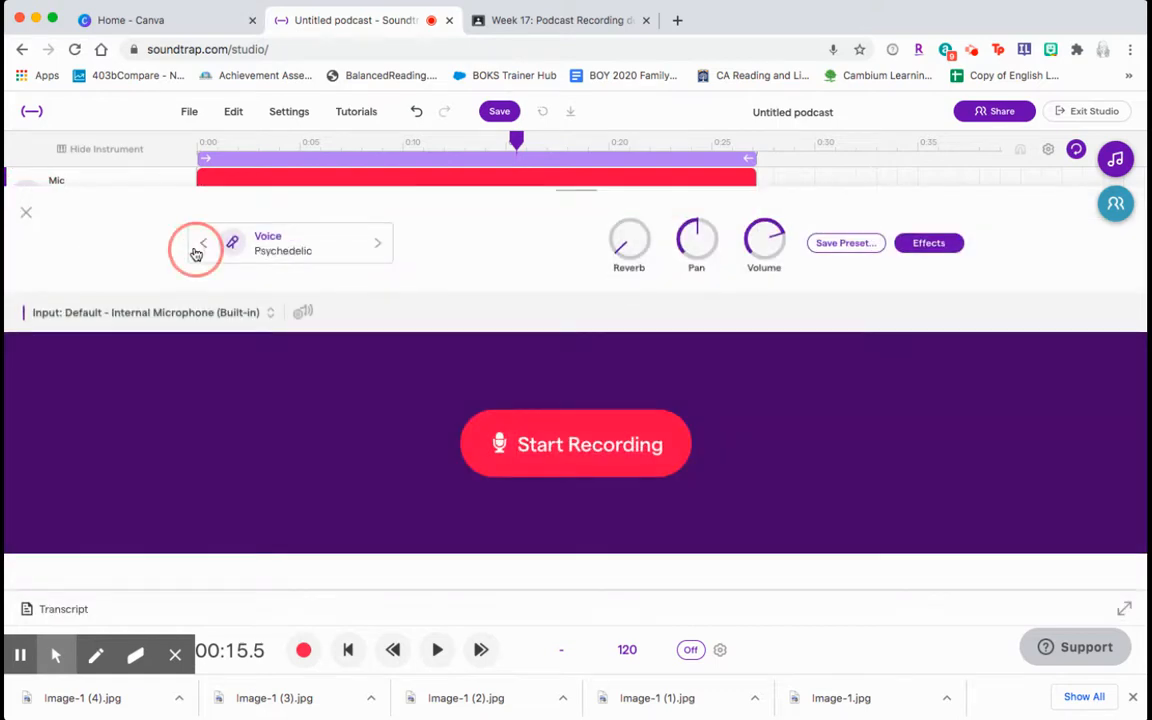
click(199, 247)
click(199, 247)
click(199, 247)
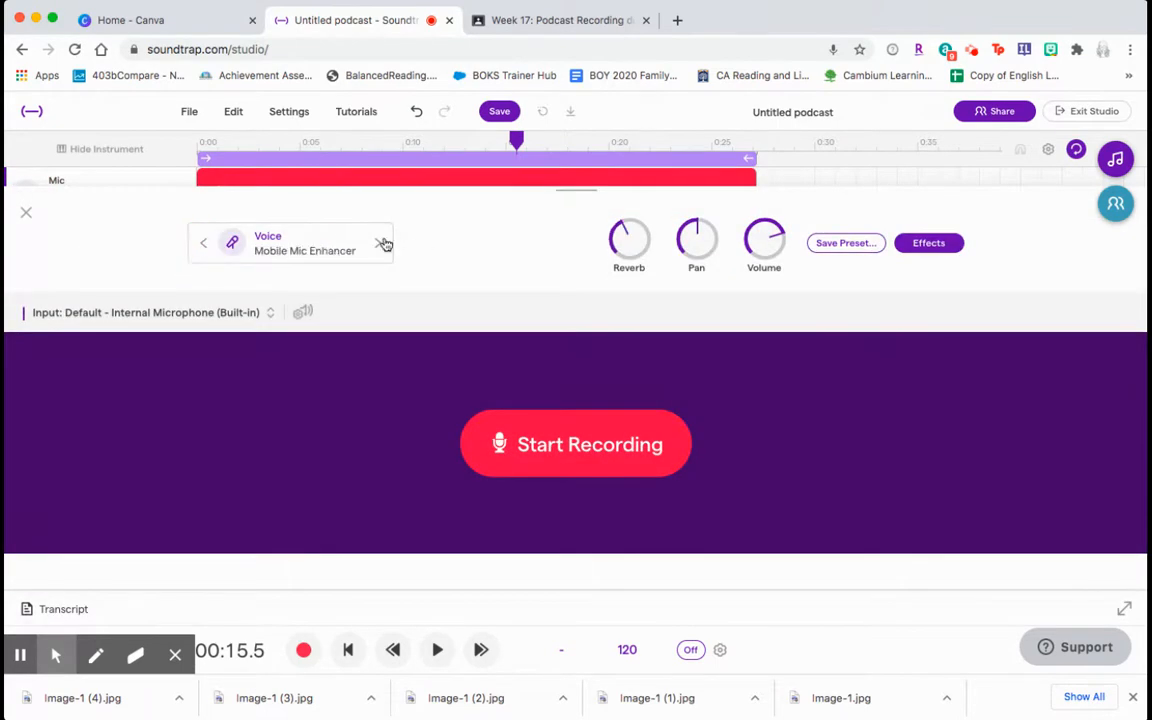
click(383, 244)
click(27, 212)
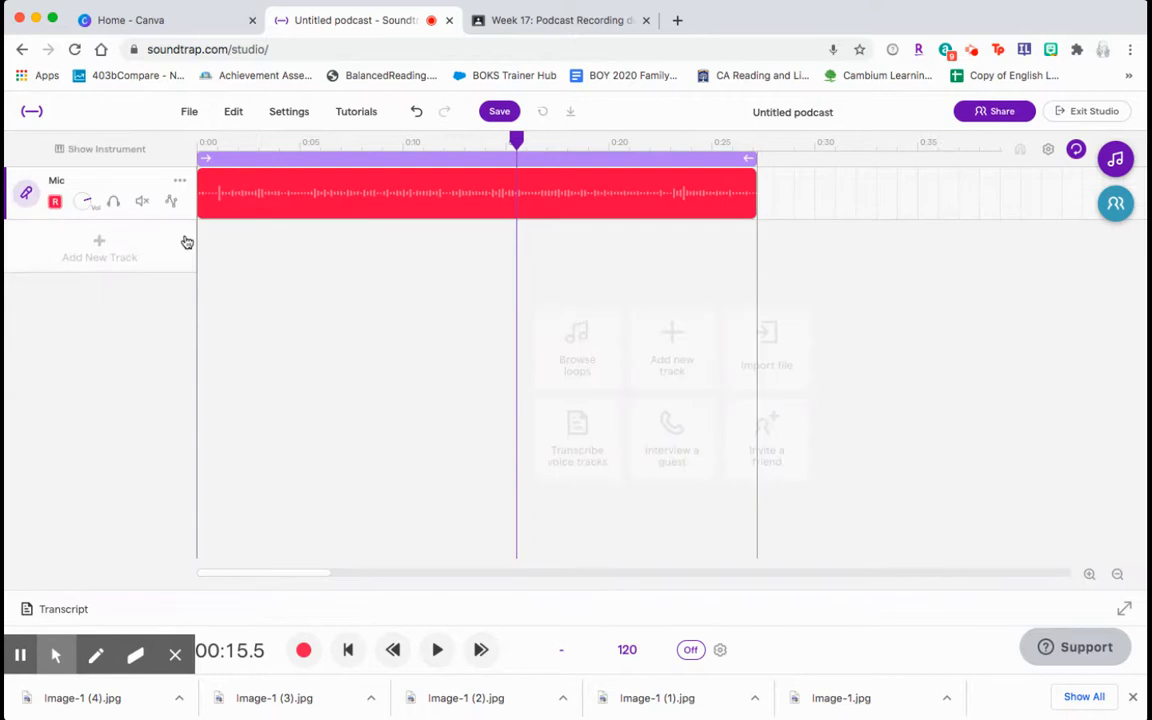
click(512, 141)
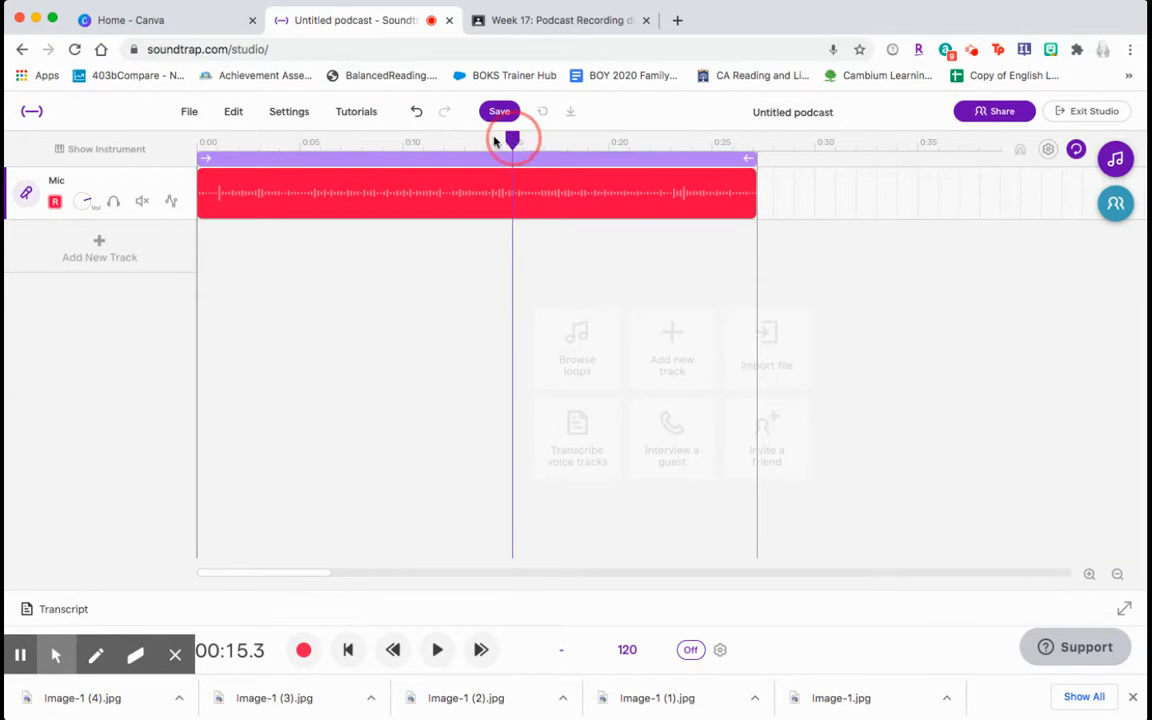
Rewind the playhead to 0:00 and switch to the Week 17: Podcast Recording assignment
drag(494, 141, 197, 141)
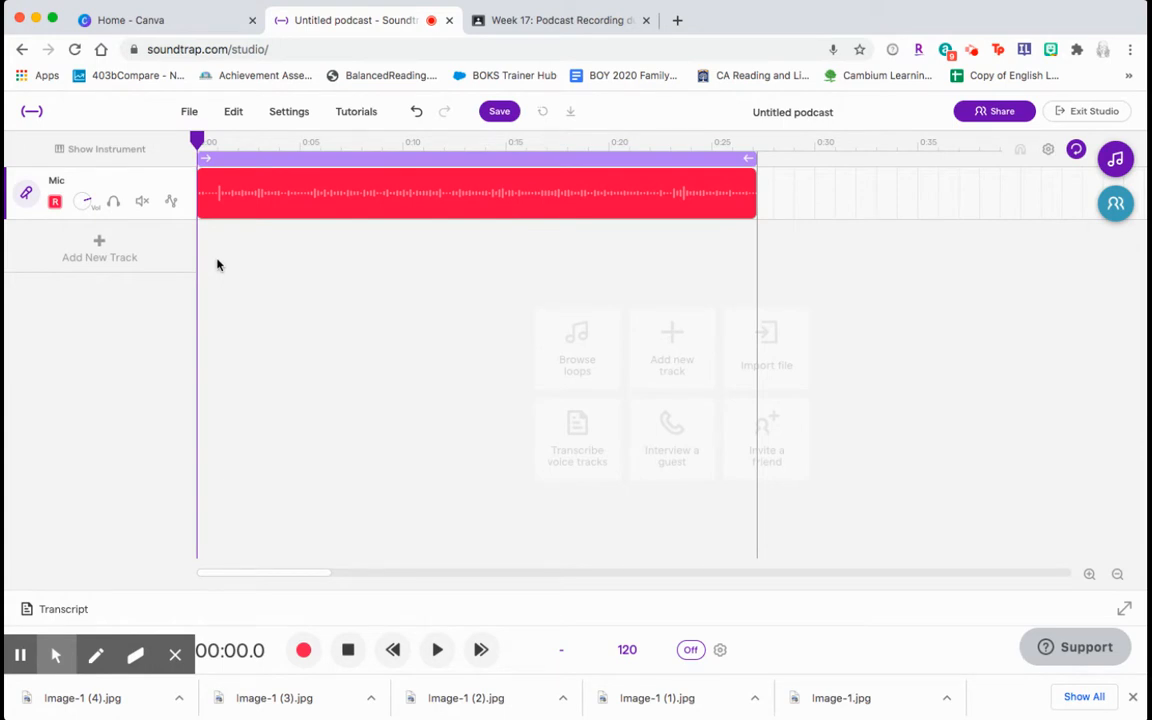
click(555, 20)
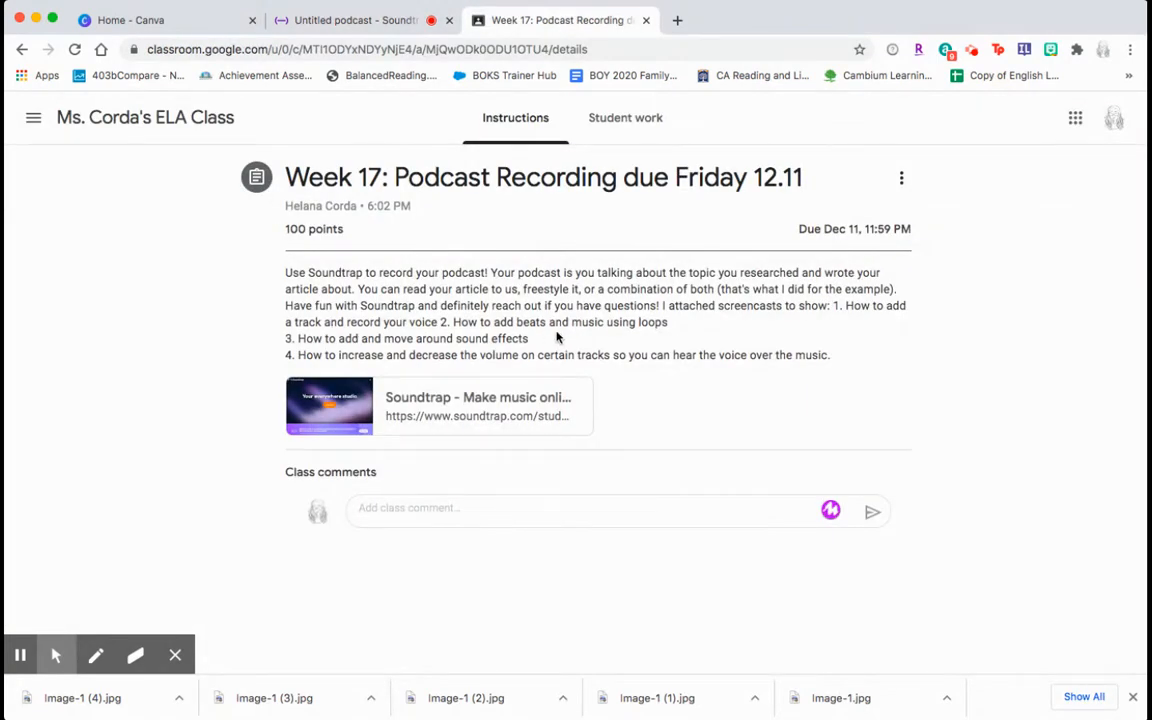
Return to the 'Untitled podcast - Soundtrap' studio, showing the 27-second Mic clip at 0:00
click(347, 22)
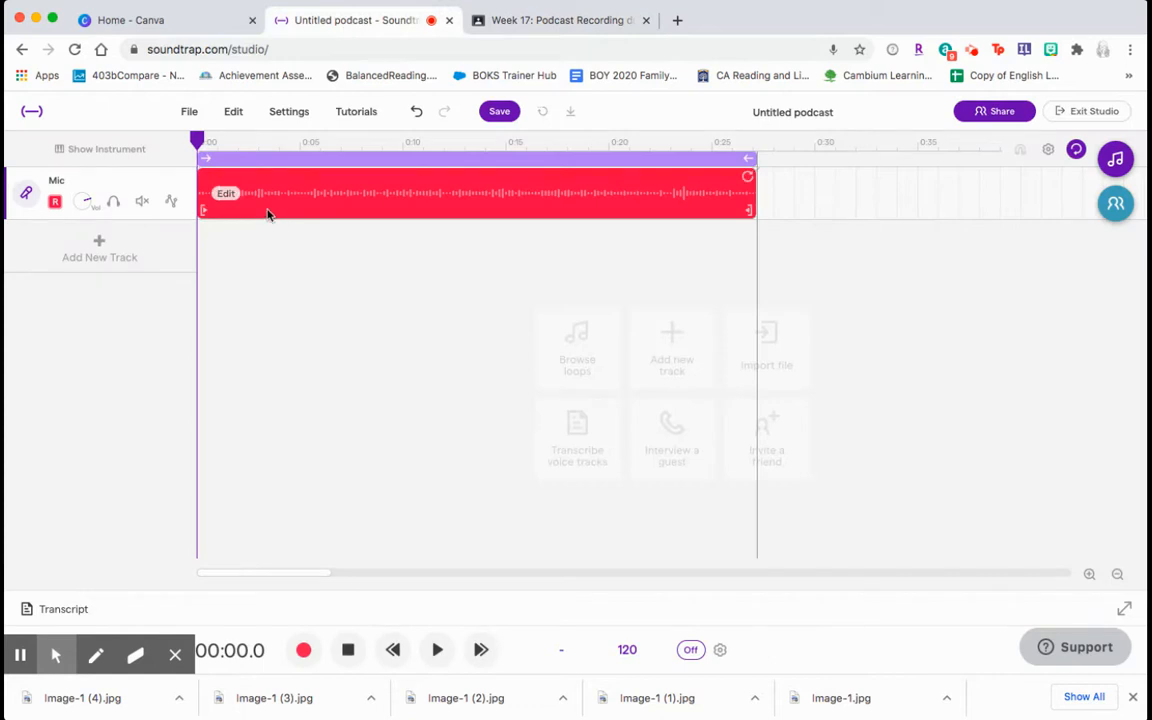